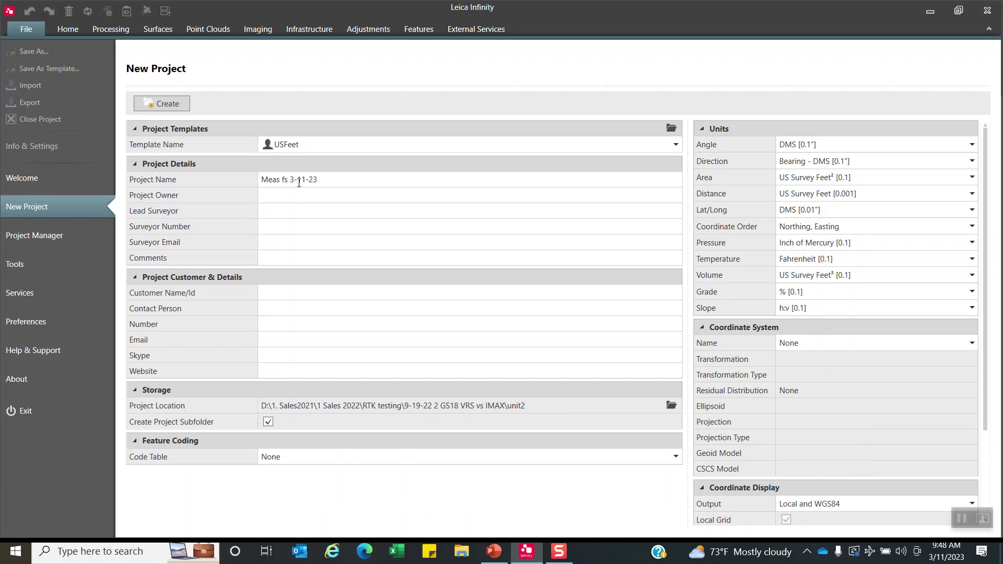
Create the Meas fs 3-11-23 project and import the FORESIGHT TEST job from the 3-11 MSFS folder on the C drive.
{"action": "left_click", "coordinate": [171, 104]}
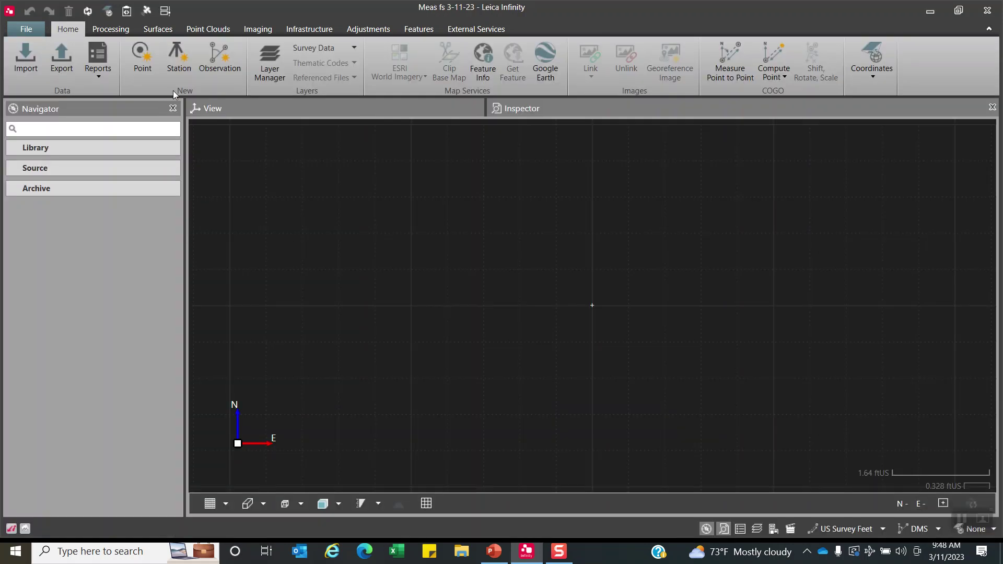
{"action": "left_click", "coordinate": [25, 59]}
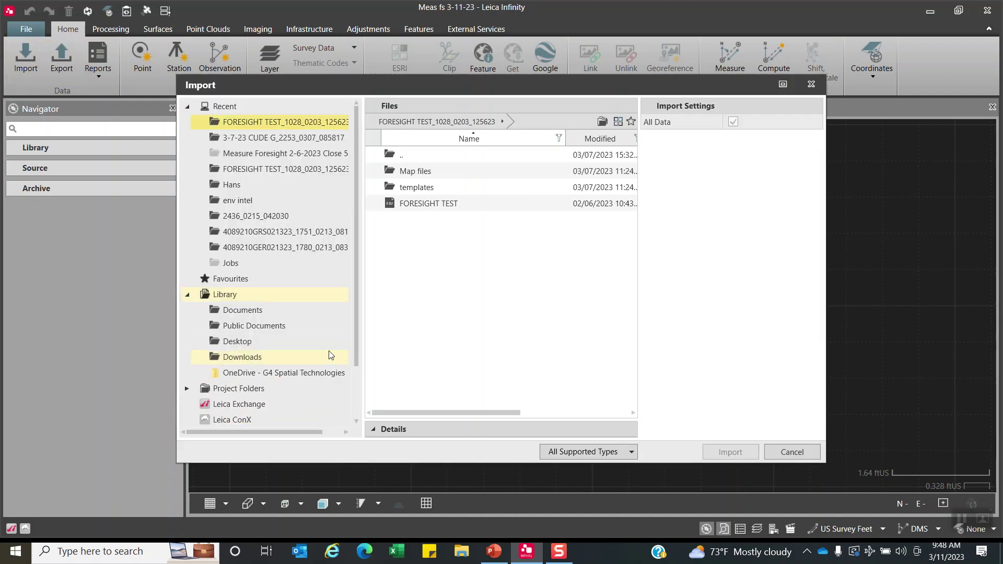
{"action": "left_click", "coordinate": [187, 295]}
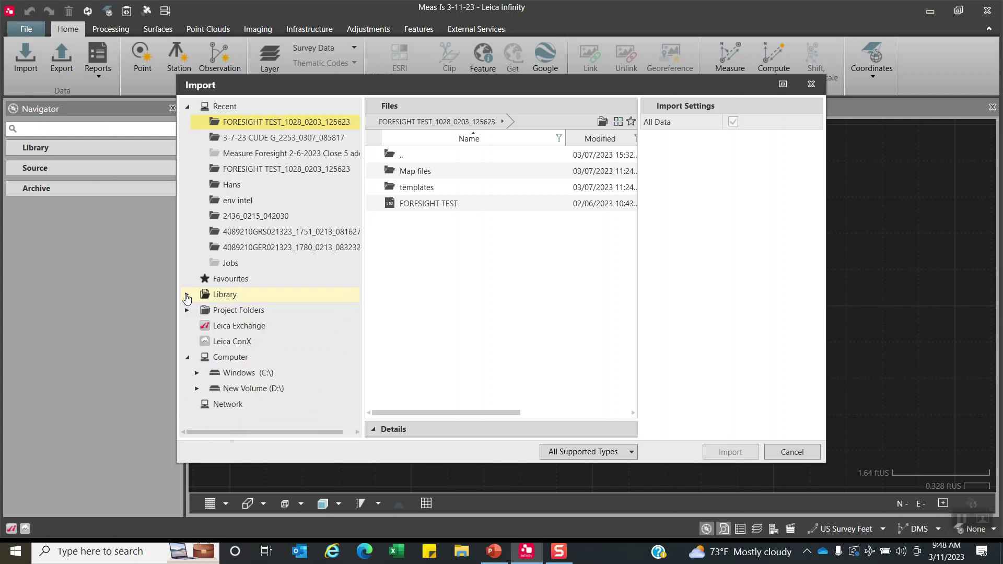
{"action": "left_click", "coordinate": [250, 373]}
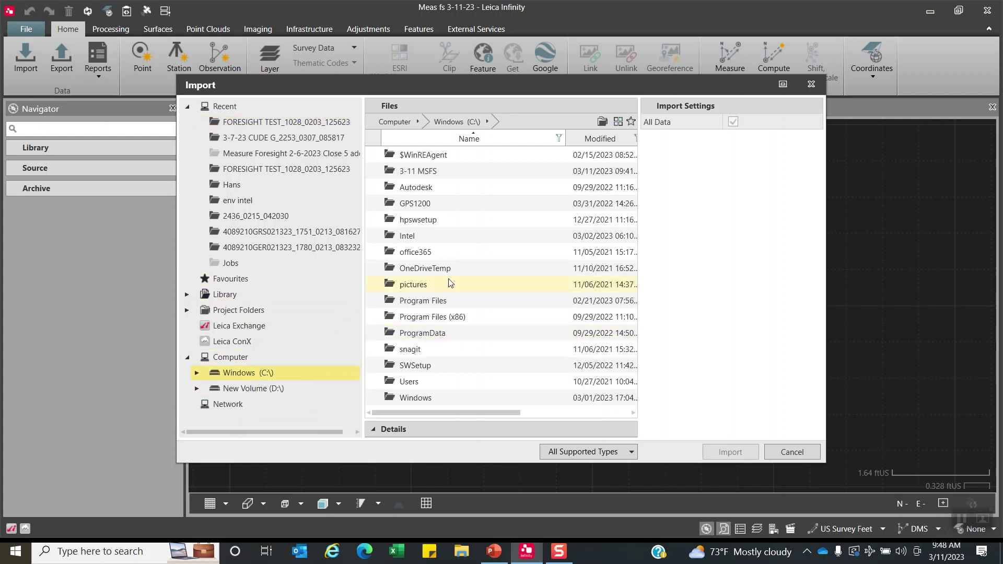
{"action": "double_click", "coordinate": [424, 174]}
{"action": "left_click", "coordinate": [424, 174]}
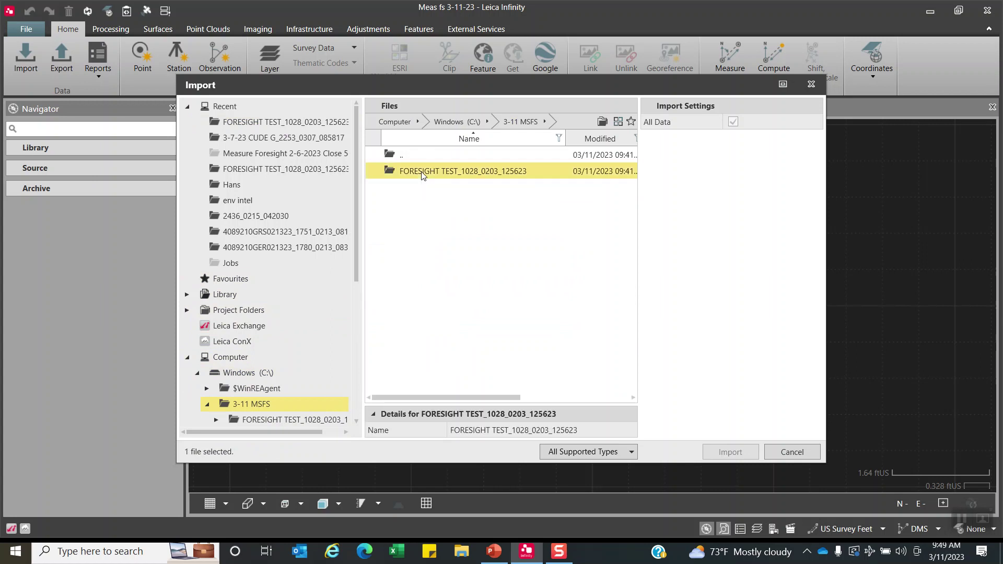
{"action": "double_click", "coordinate": [424, 173]}
{"action": "left_click", "coordinate": [420, 205]}
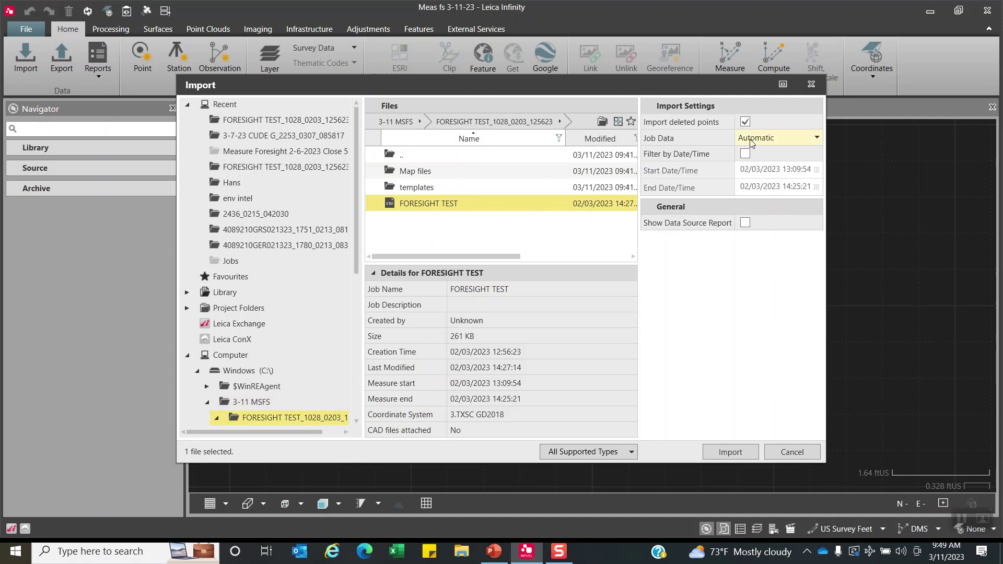
{"action": "left_click", "coordinate": [739, 452]}
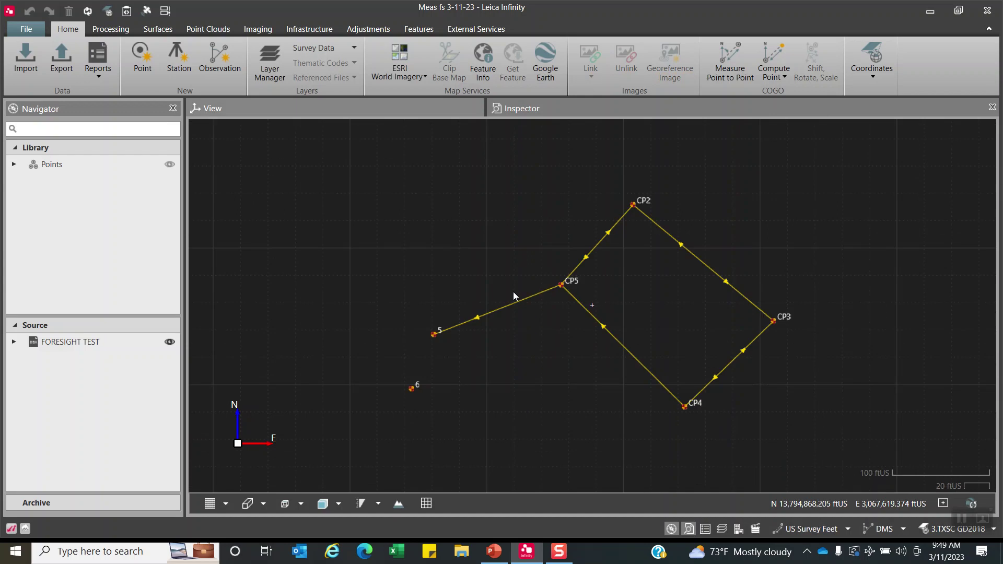
Read through the Data Source Report of the FORESIGHT TEST source and check which other report types are available.
{"action": "left_click", "coordinate": [84, 344]}
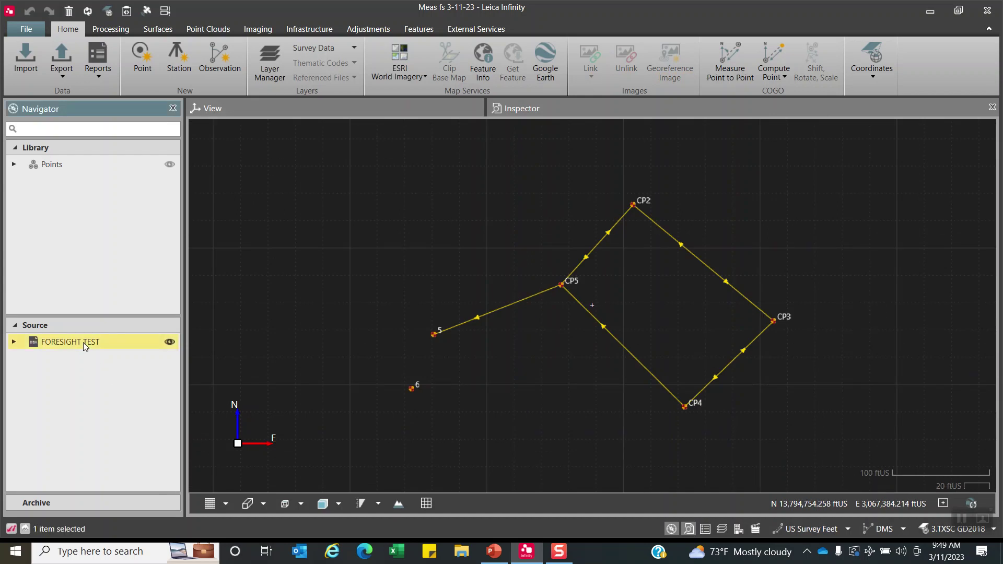
{"action": "right_click", "coordinate": [84, 344]}
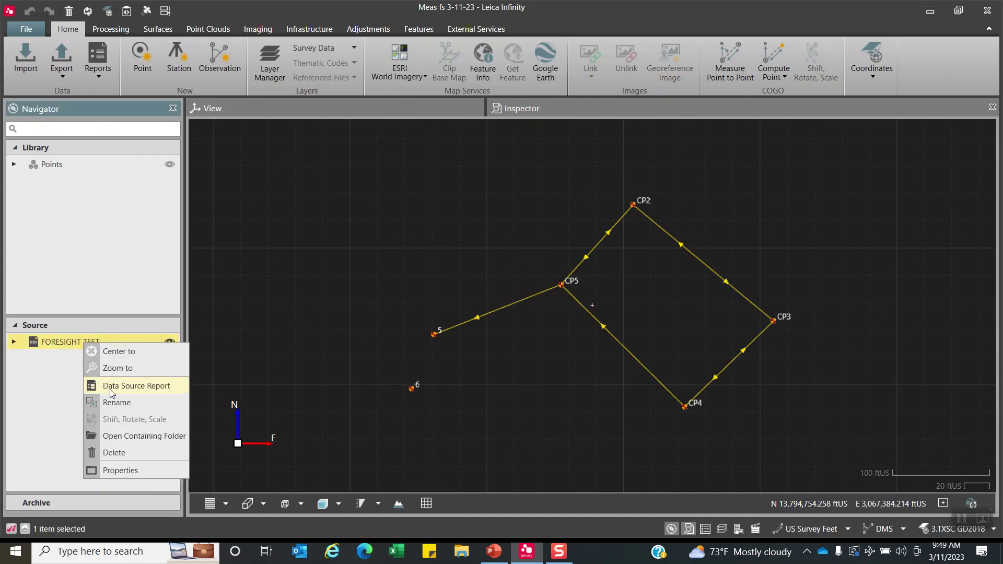
{"action": "left_click", "coordinate": [140, 387]}
{"action": "scroll", "coordinate": [542, 295], "scroll_direction": "down", "scroll_amount": 3}
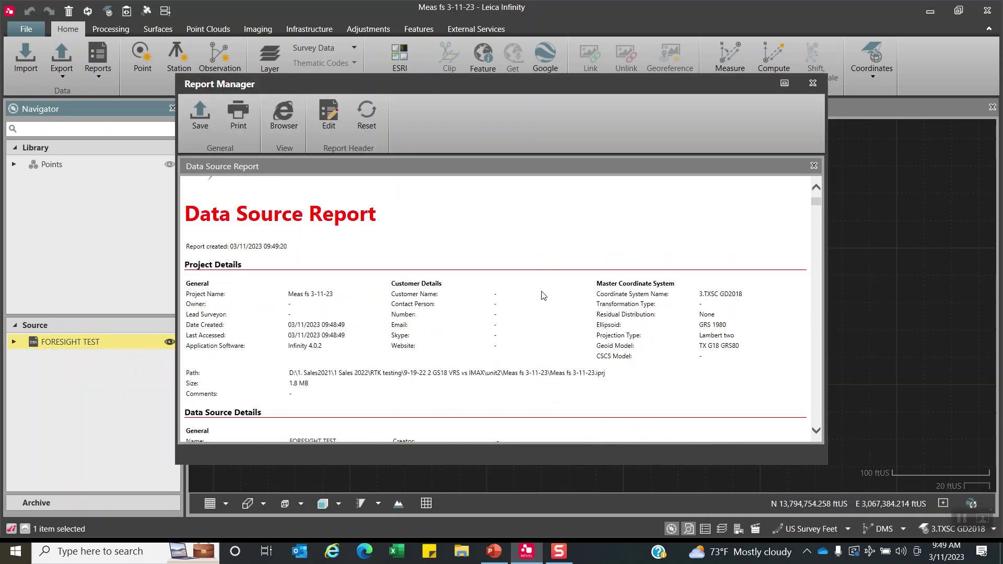
{"action": "scroll", "coordinate": [542, 295], "scroll_direction": "down", "scroll_amount": 15}
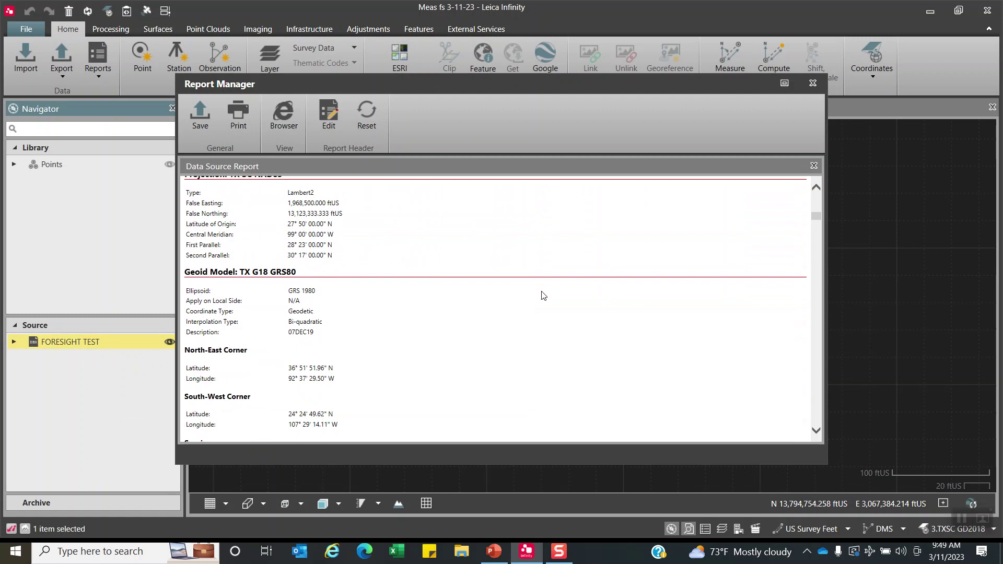
{"action": "scroll", "coordinate": [542, 295], "scroll_direction": "down", "scroll_amount": 12}
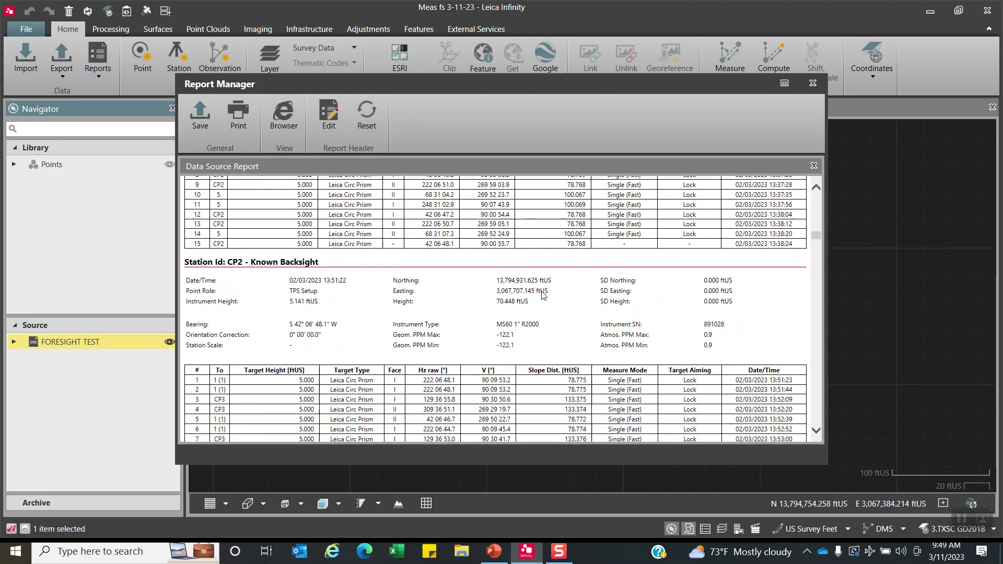
{"action": "scroll", "coordinate": [542, 295], "scroll_direction": "down", "scroll_amount": 3}
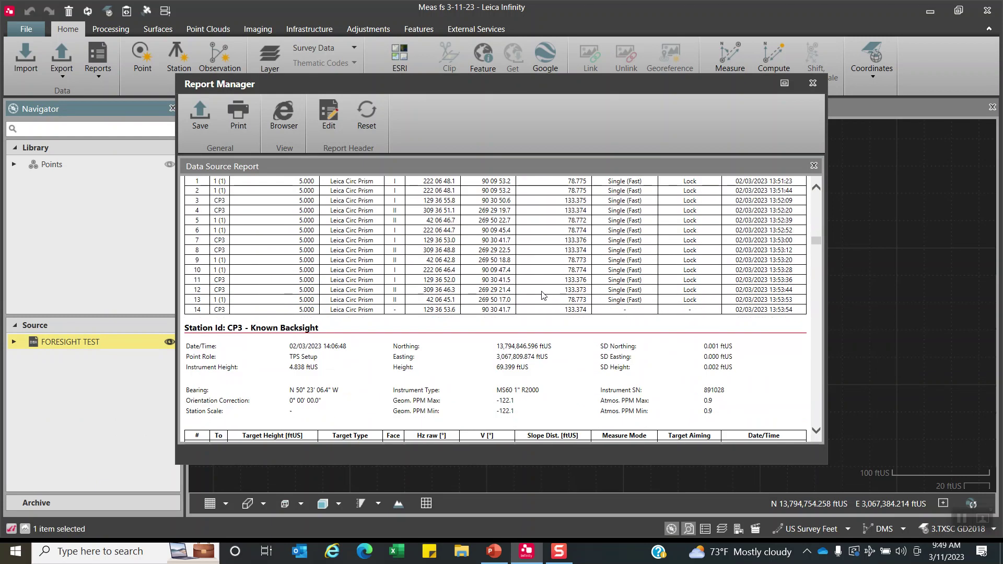
{"action": "left_click", "coordinate": [814, 83]}
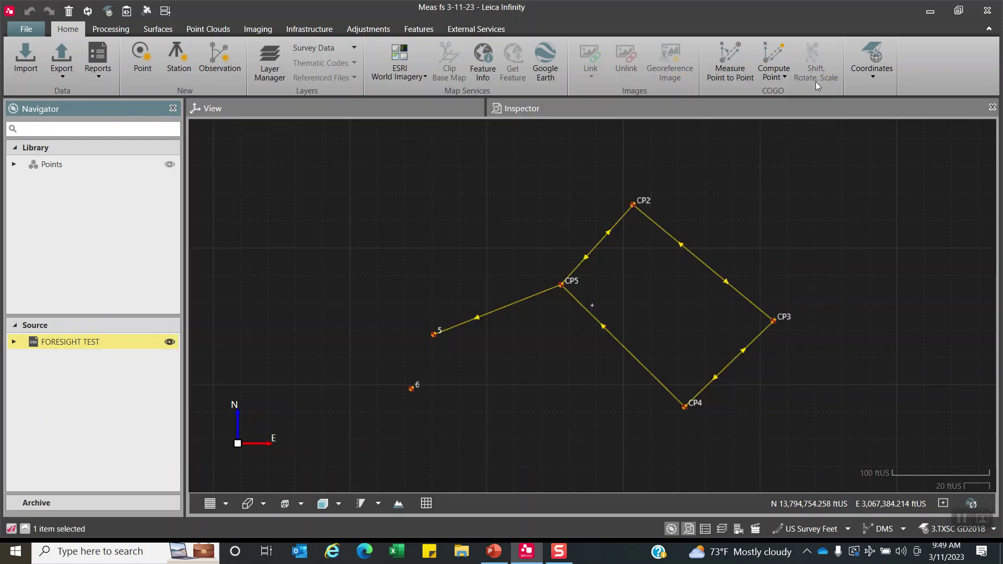
{"action": "left_click", "coordinate": [104, 78]}
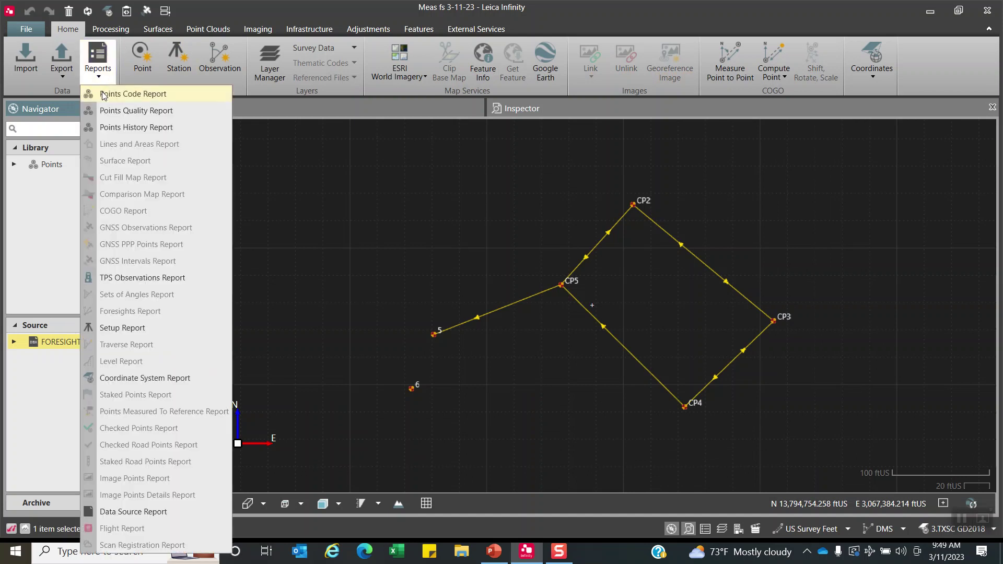
{"action": "left_click", "coordinate": [53, 396]}
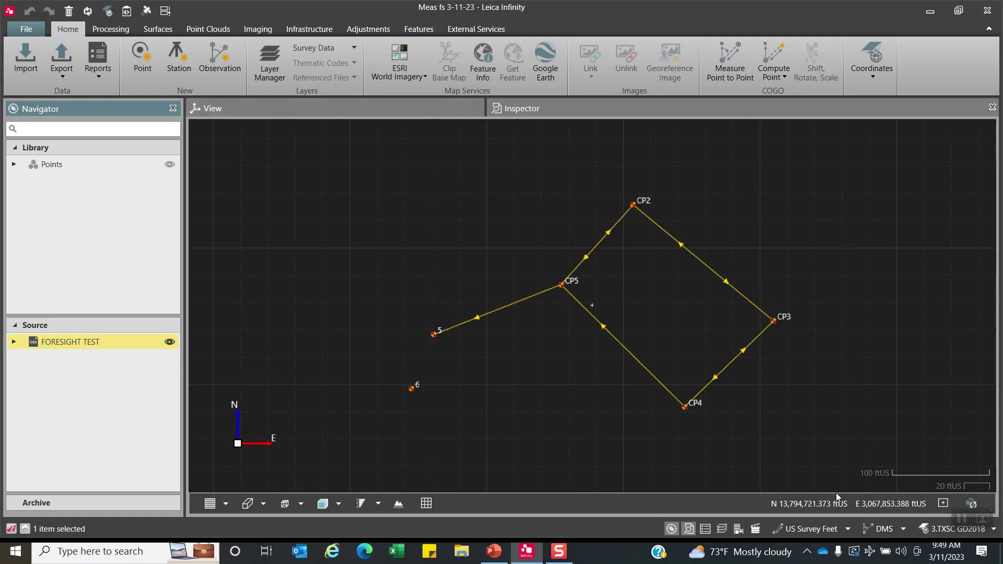
Display the HxIP imagery as the base map behind the survey points.
{"action": "left_click", "coordinate": [412, 78]}
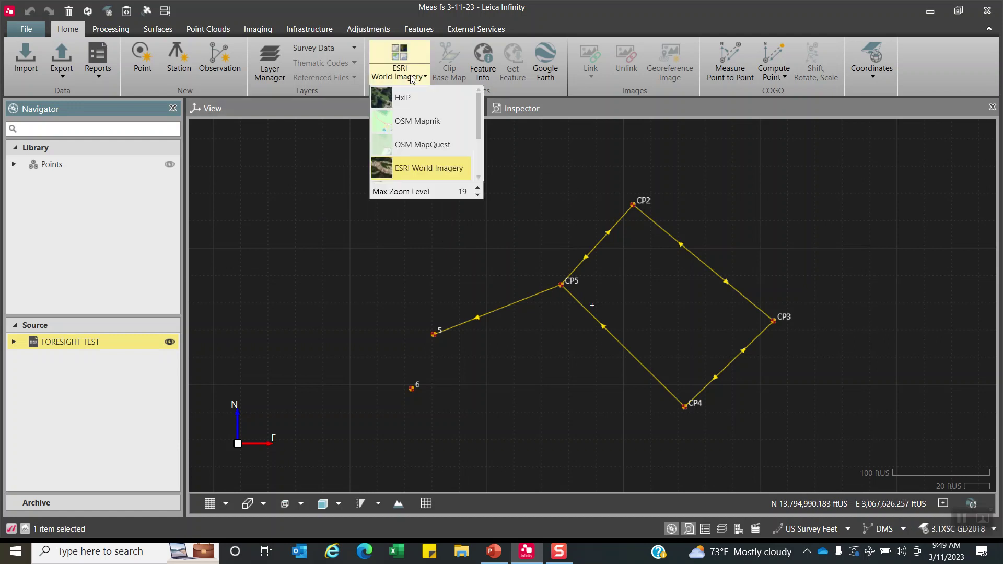
{"action": "left_click", "coordinate": [404, 102]}
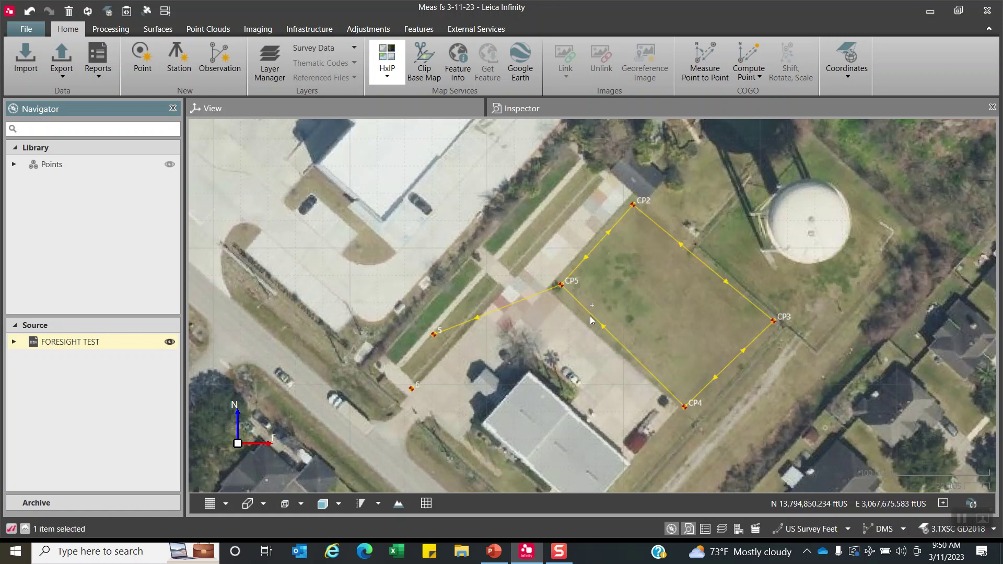
Inspect the imported points and TPS observations, and check the target height of the 13:37:04 observation from station 1 (1) to point 5.
{"action": "left_click", "coordinate": [511, 110]}
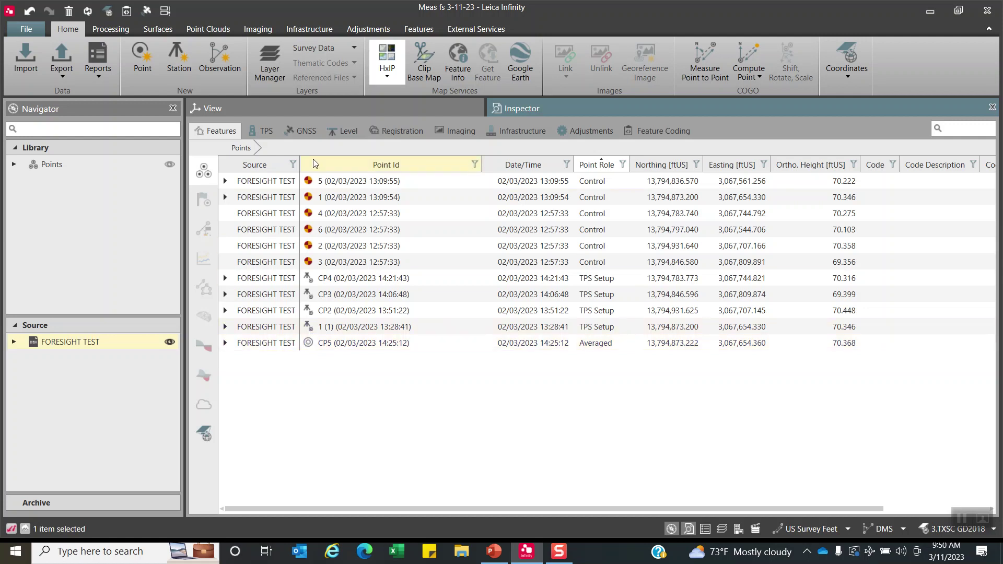
{"action": "left_click", "coordinate": [264, 129]}
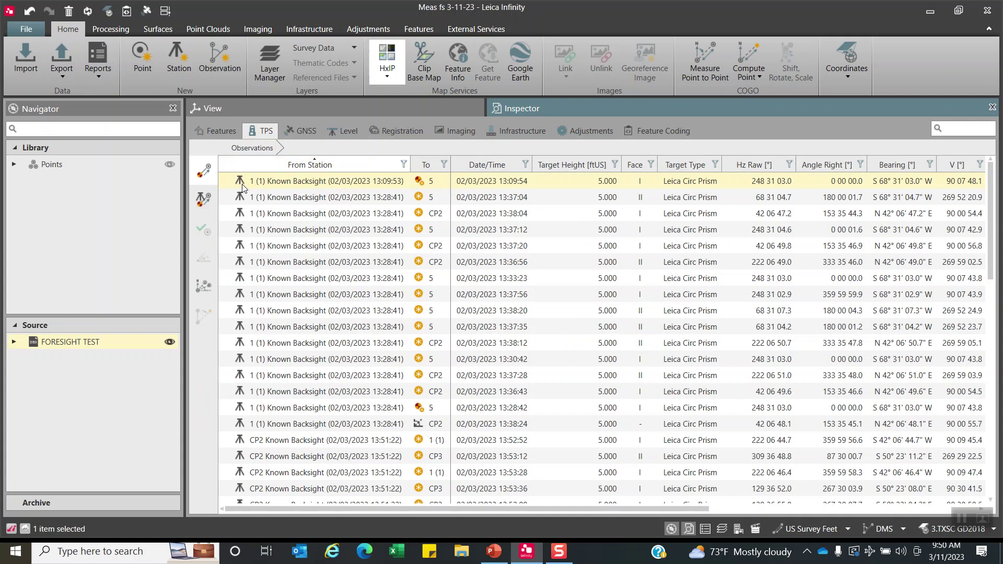
{"action": "left_click", "coordinate": [374, 203]}
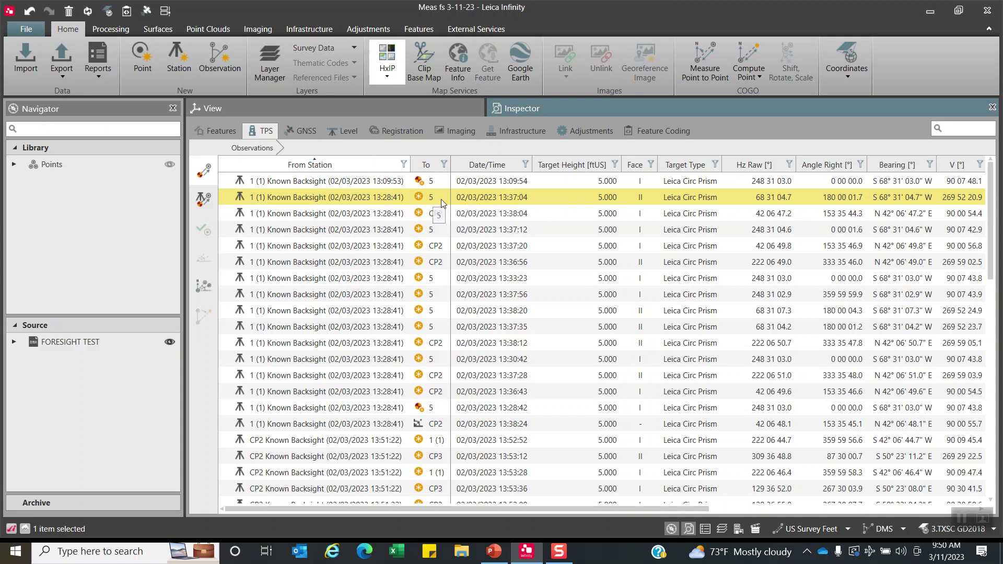
{"action": "right_click", "coordinate": [392, 195]}
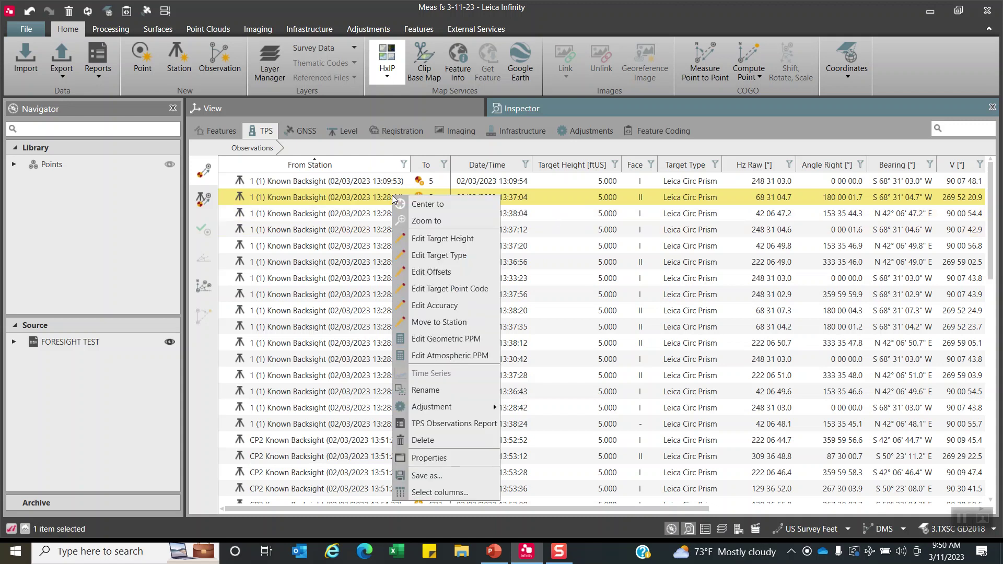
{"action": "left_click", "coordinate": [423, 239]}
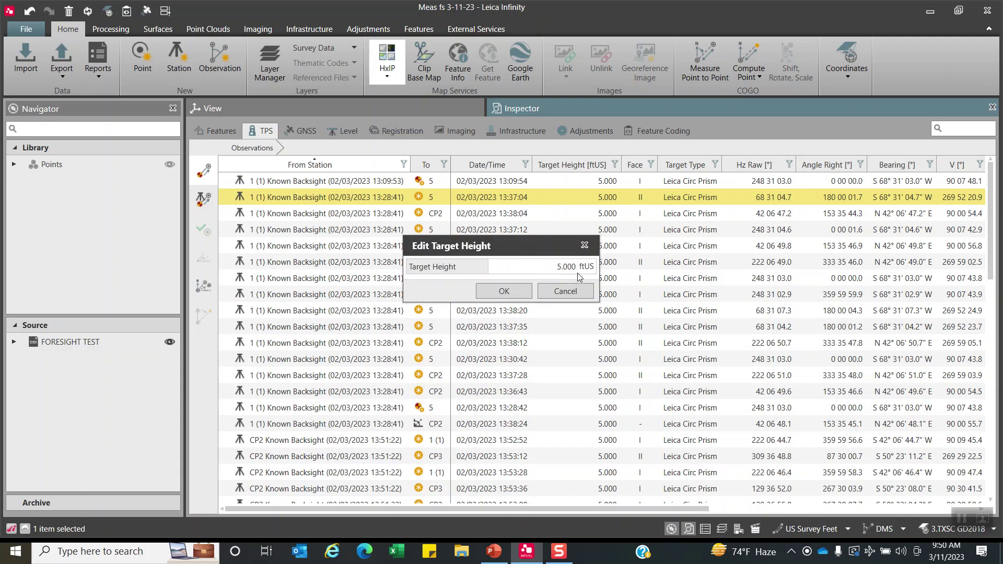
{"action": "left_click", "coordinate": [575, 293]}
Set the target type of the 13:37:04 observation to point 5 to Leica Circ Prism.
{"action": "right_click", "coordinate": [407, 196]}
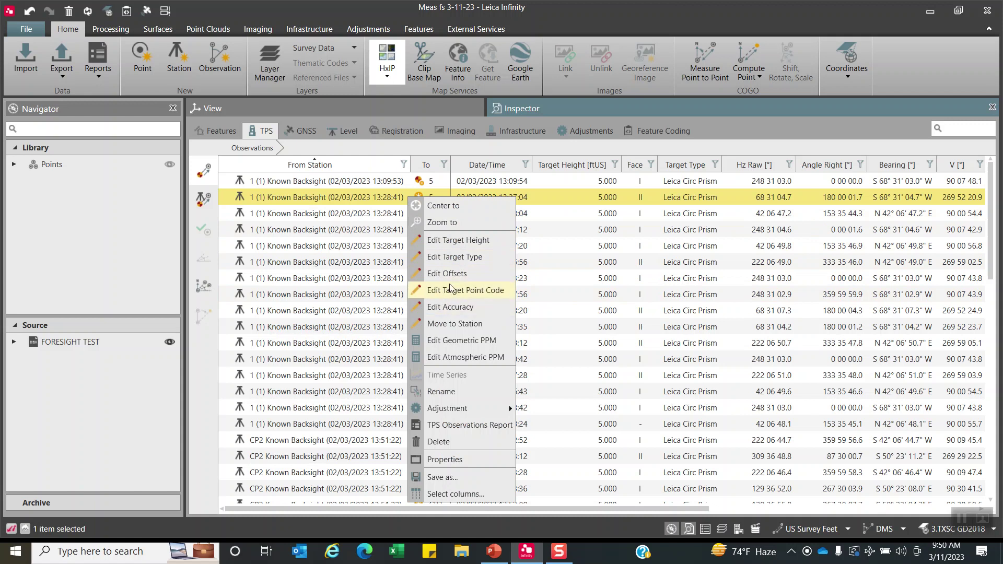
{"action": "left_click", "coordinate": [457, 258]}
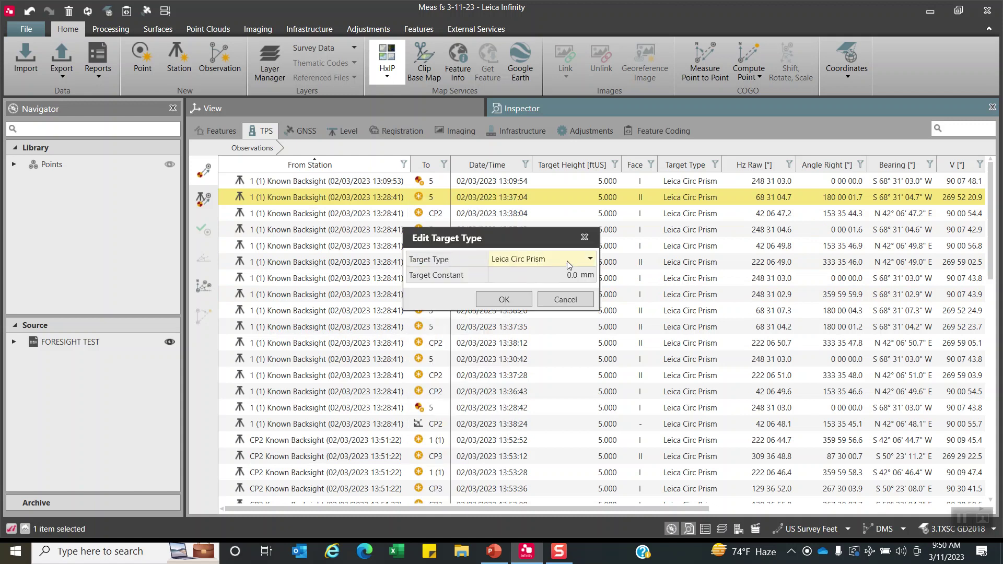
{"action": "left_click", "coordinate": [591, 260]}
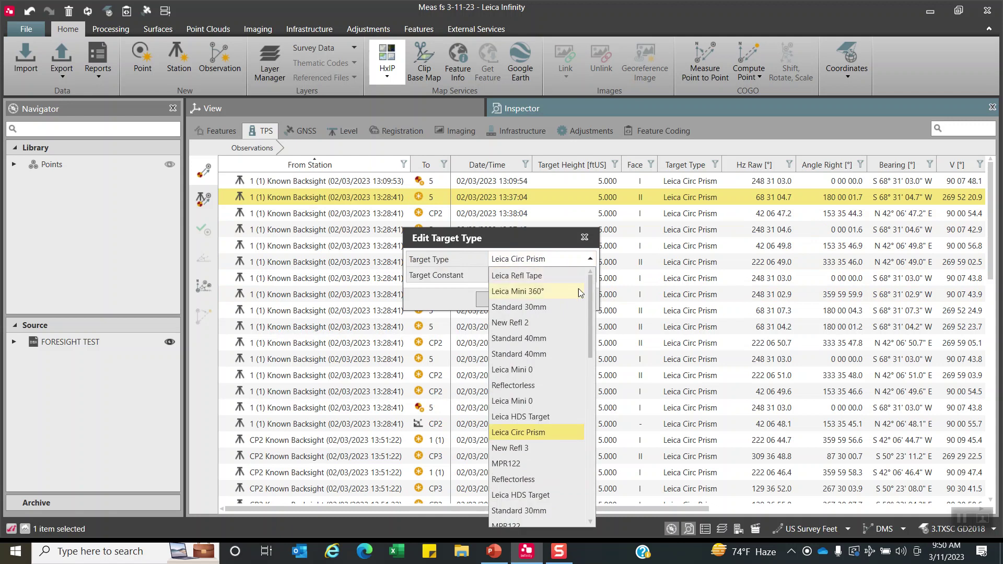
{"action": "left_click", "coordinate": [543, 432]}
{"action": "left_click", "coordinate": [506, 302]}
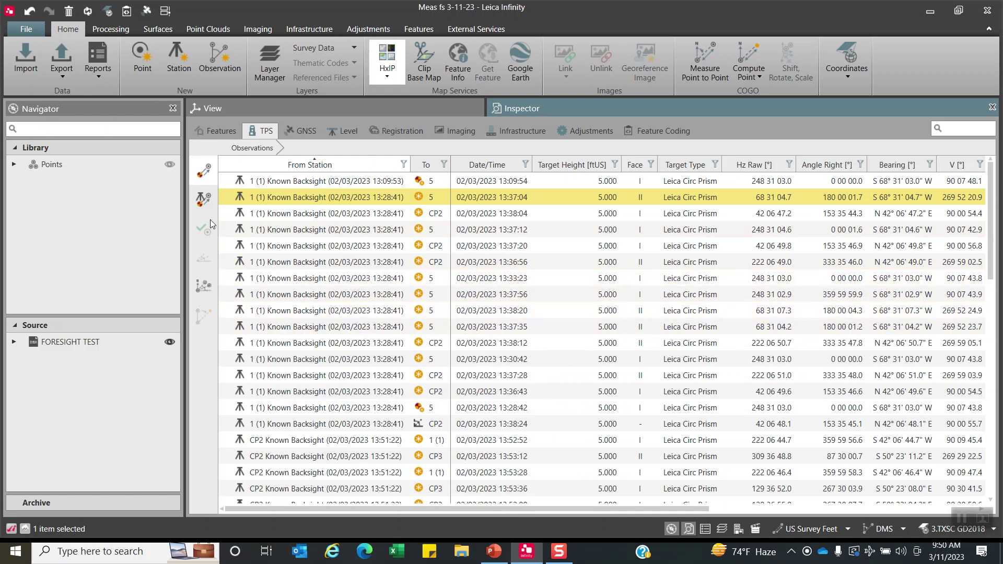
Examine the observations contained in each of the two TPS setups at station 1 (1).
{"action": "left_click", "coordinate": [204, 197]}
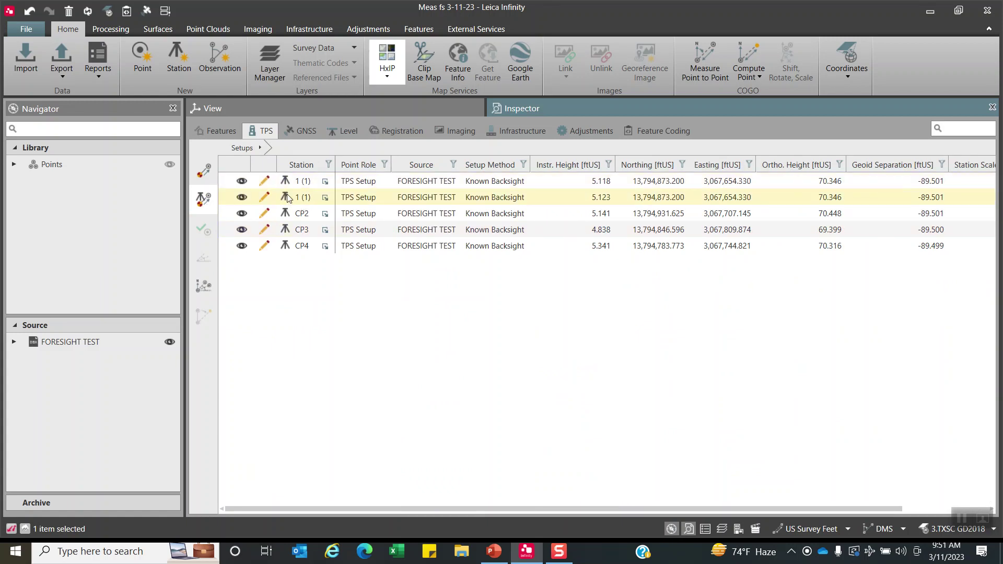
{"action": "left_click", "coordinate": [325, 198]}
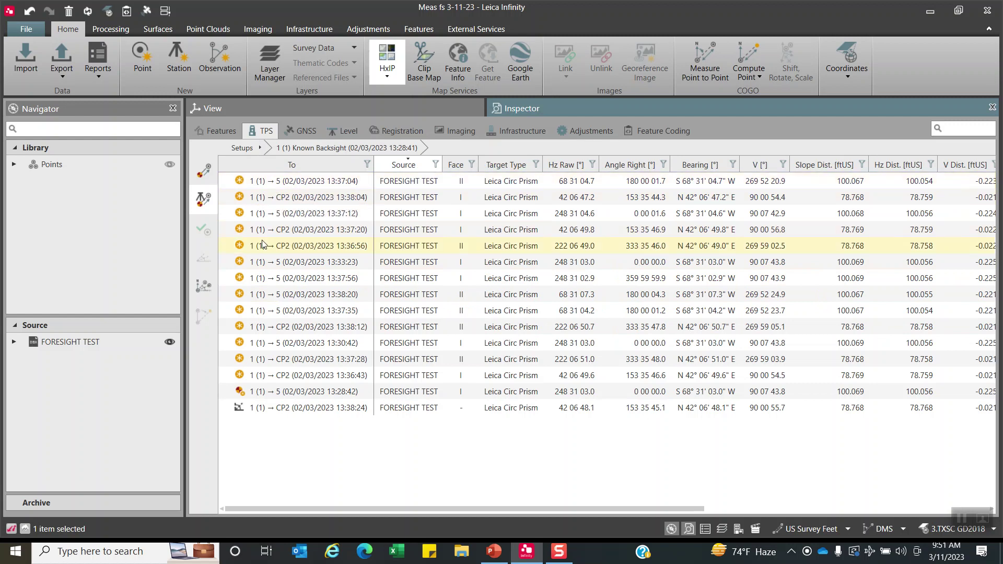
{"action": "left_click", "coordinate": [241, 148]}
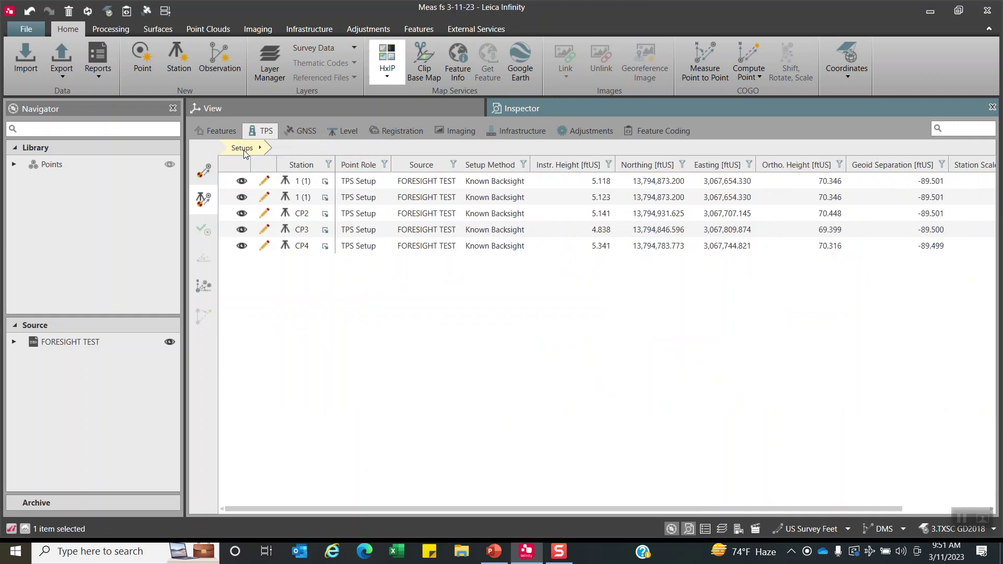
{"action": "left_click", "coordinate": [326, 182]}
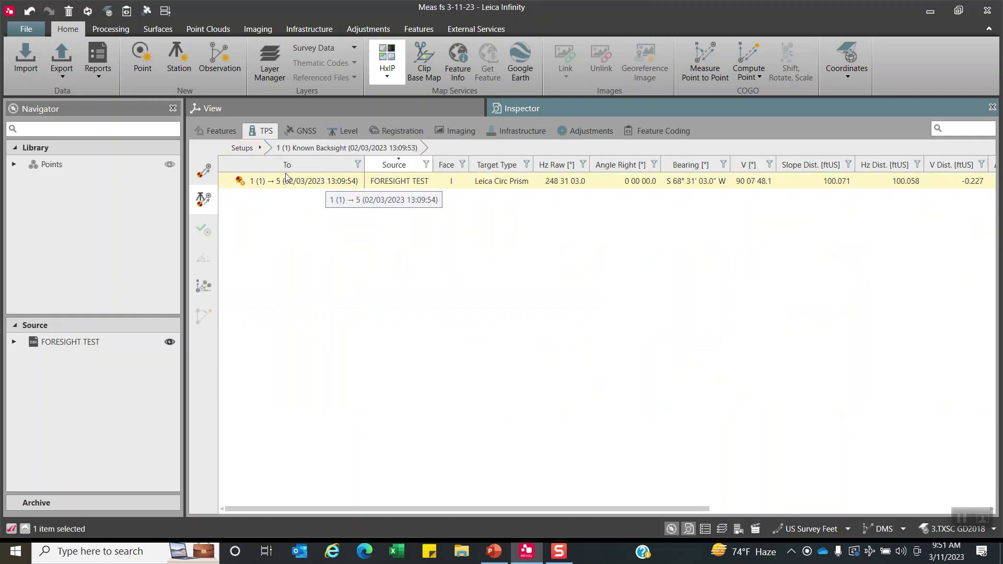
{"action": "left_click", "coordinate": [251, 147]}
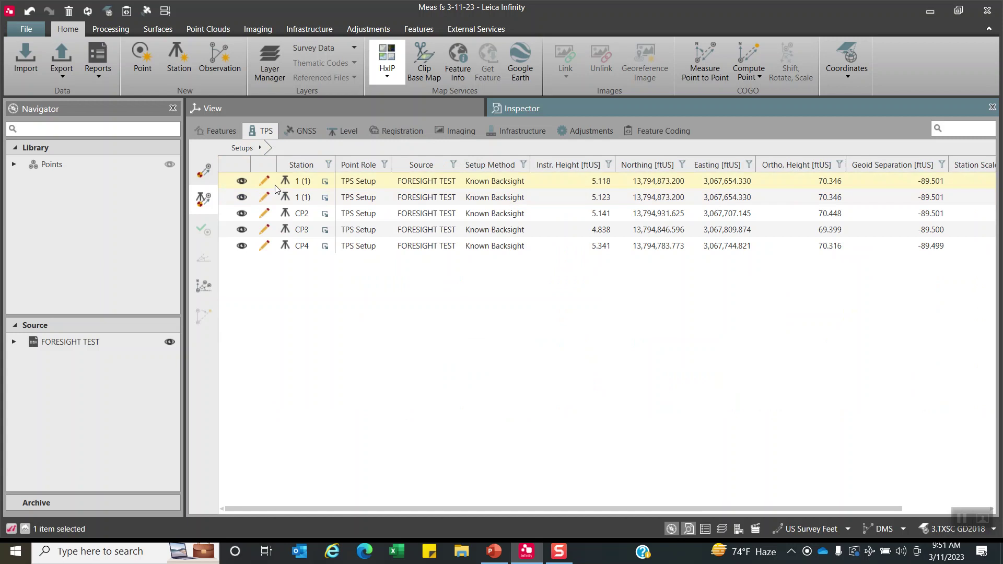
Delete the station 1 (1) setup with the 5.118 ft instrument height from the TPS setups.
{"action": "left_click", "coordinate": [368, 184]}
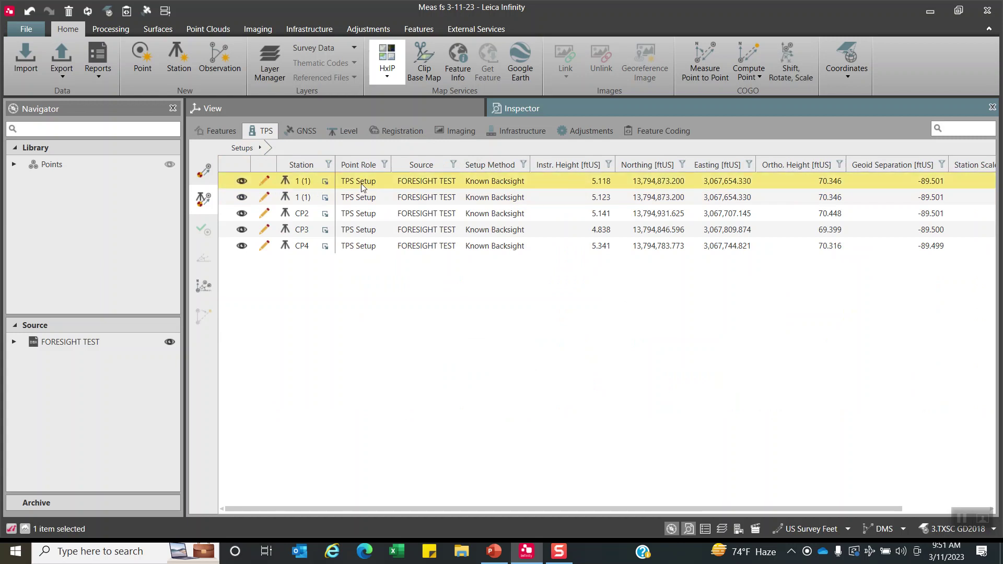
{"action": "right_click", "coordinate": [362, 186]}
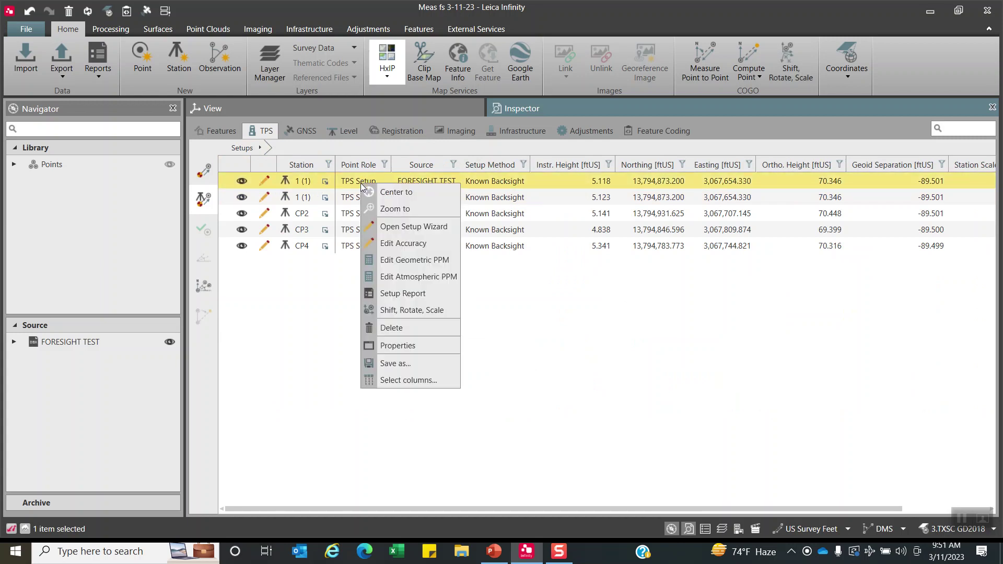
{"action": "left_click", "coordinate": [400, 331]}
{"action": "left_click", "coordinate": [487, 311]}
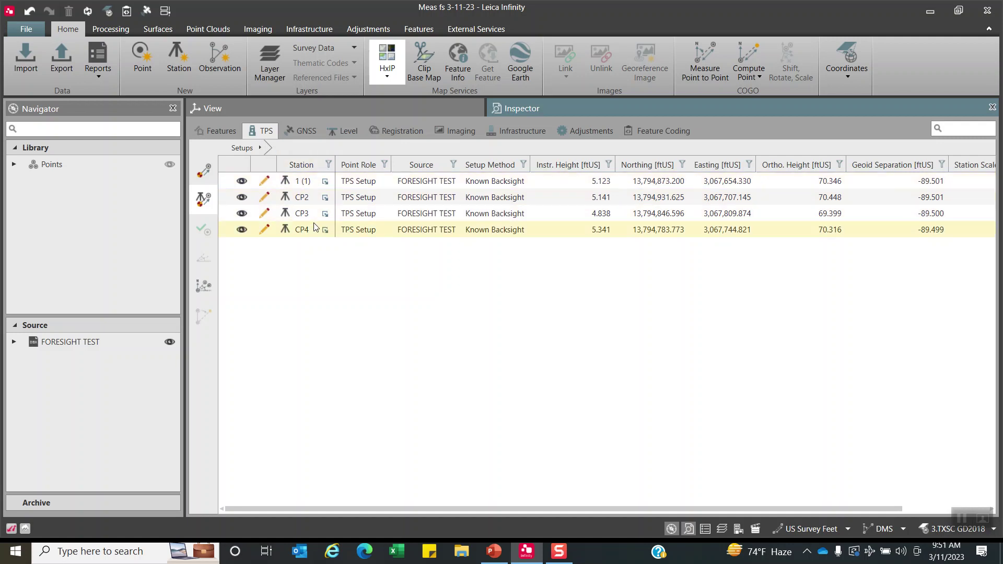
Set the target height of all observations in the station 1 (1) setup to 5.500 ftUS.
{"action": "left_click", "coordinate": [325, 181]}
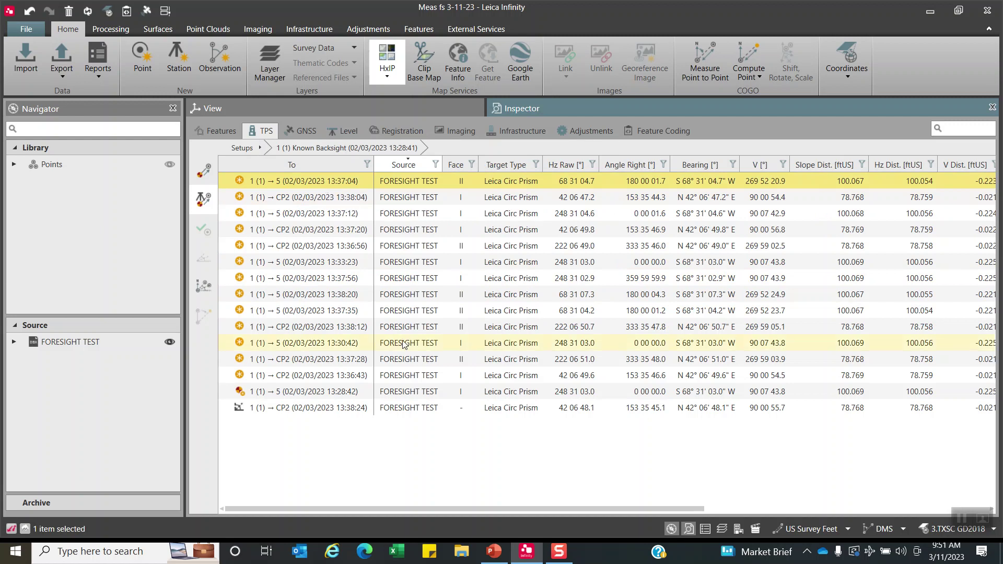
{"action": "left_click", "coordinate": [437, 408], "text": "shift"}
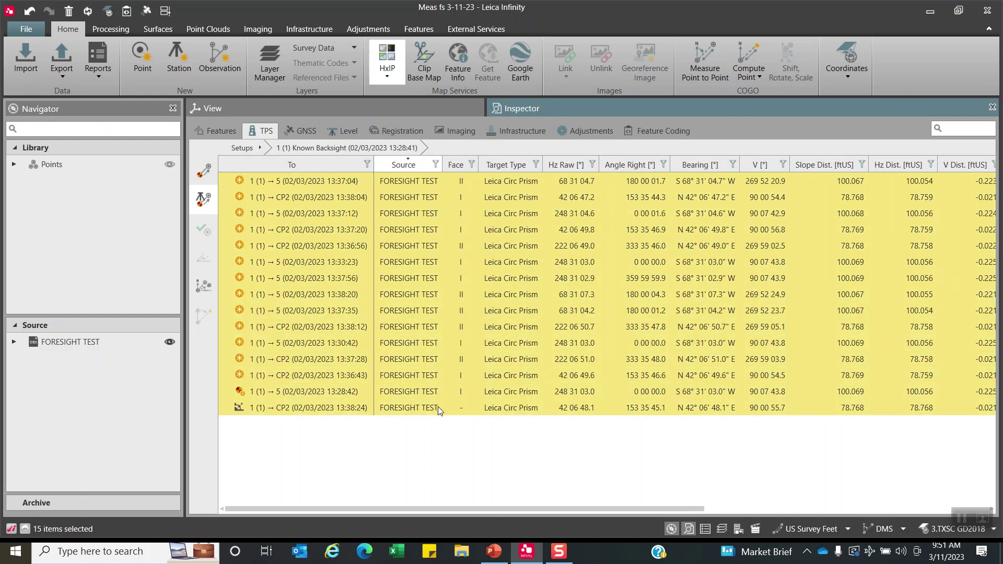
{"action": "right_click", "coordinate": [441, 362]}
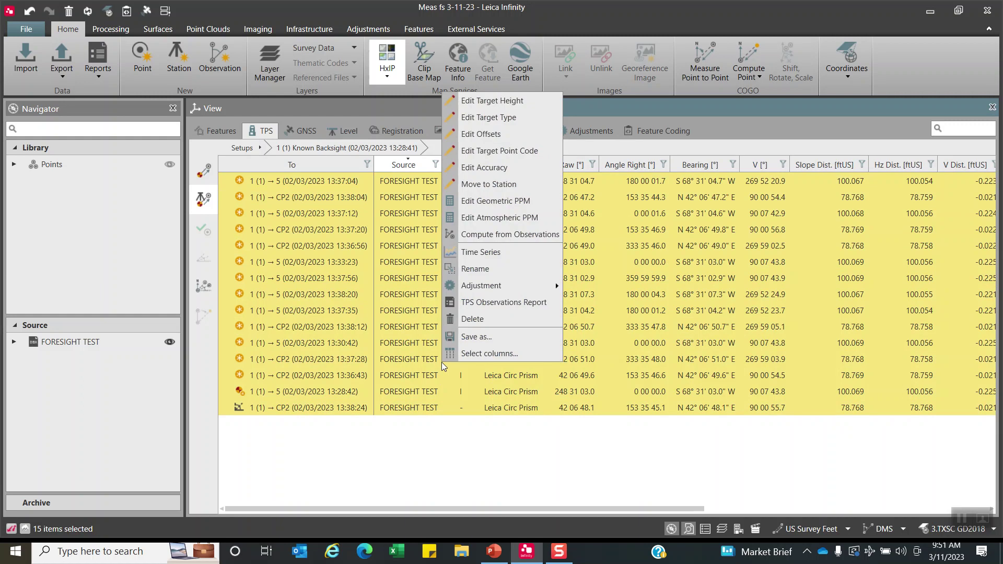
{"action": "left_click", "coordinate": [506, 101]}
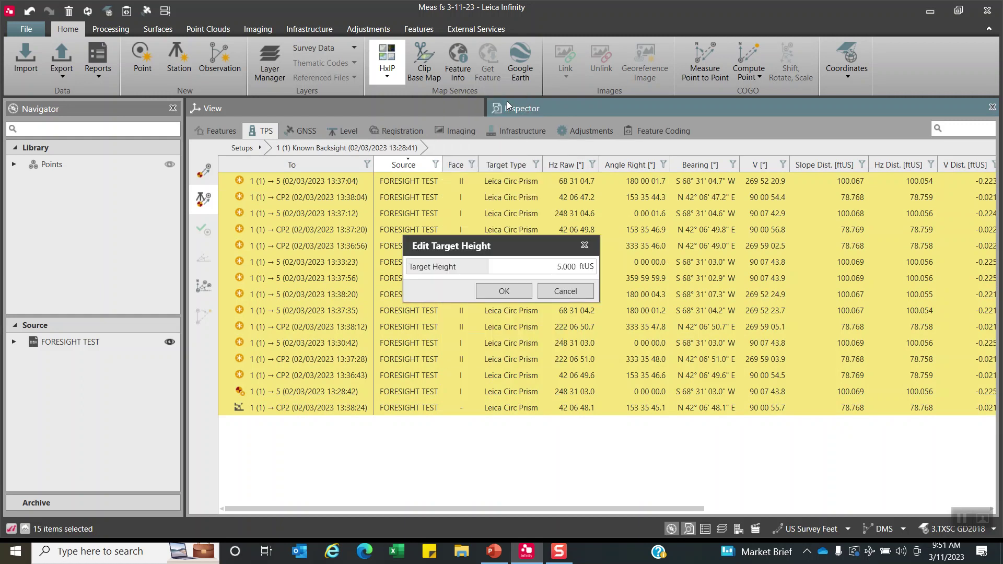
{"action": "left_click", "coordinate": [567, 269]}
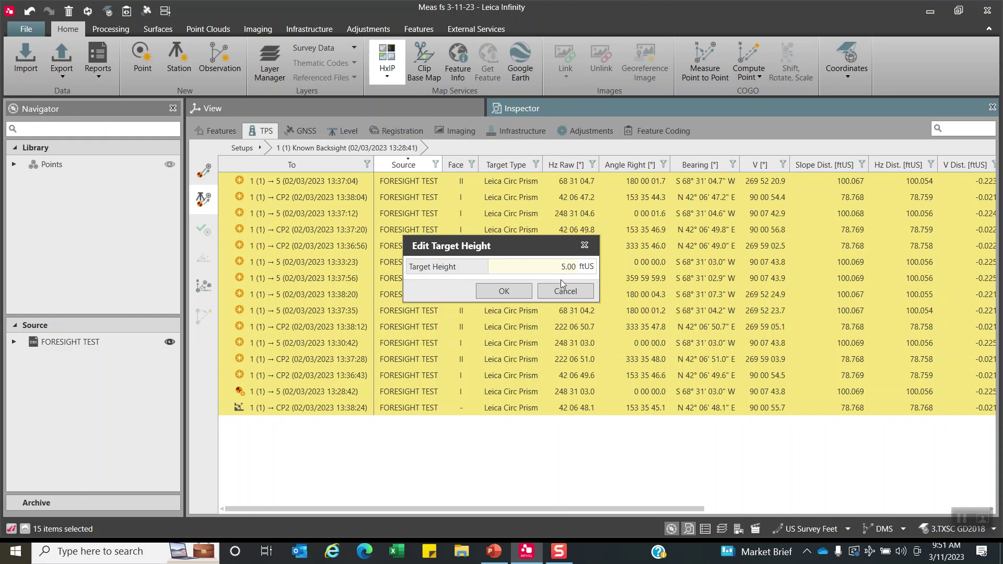
{"action": "left_click", "coordinate": [522, 290]}
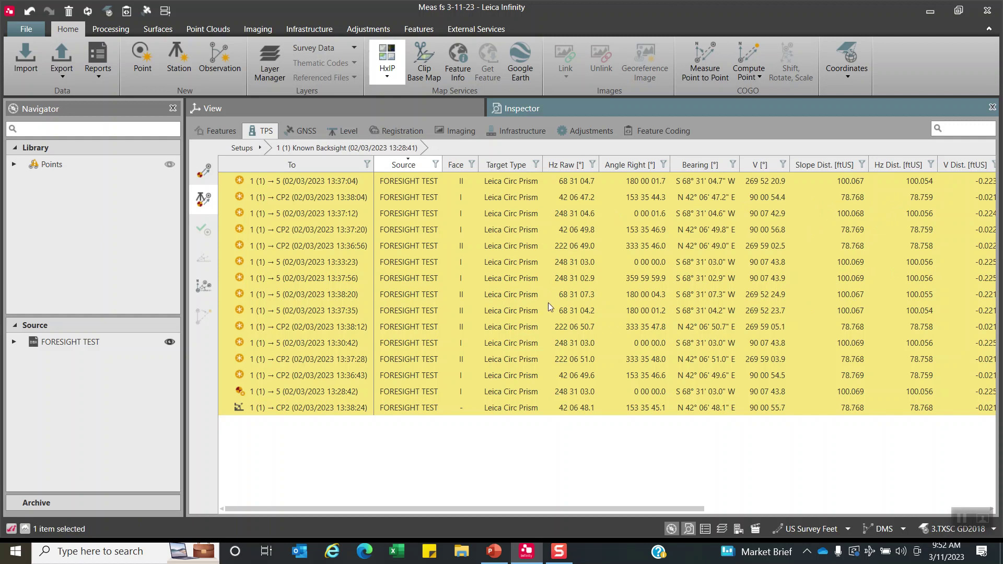
Move the Target Height column directly before Slope Dist. and set the target height of all selected station 1 (1) observations to 5.000 ftUS.
{"action": "left_click_drag", "start_coordinate": [632, 507], "coordinate": [779, 519]}
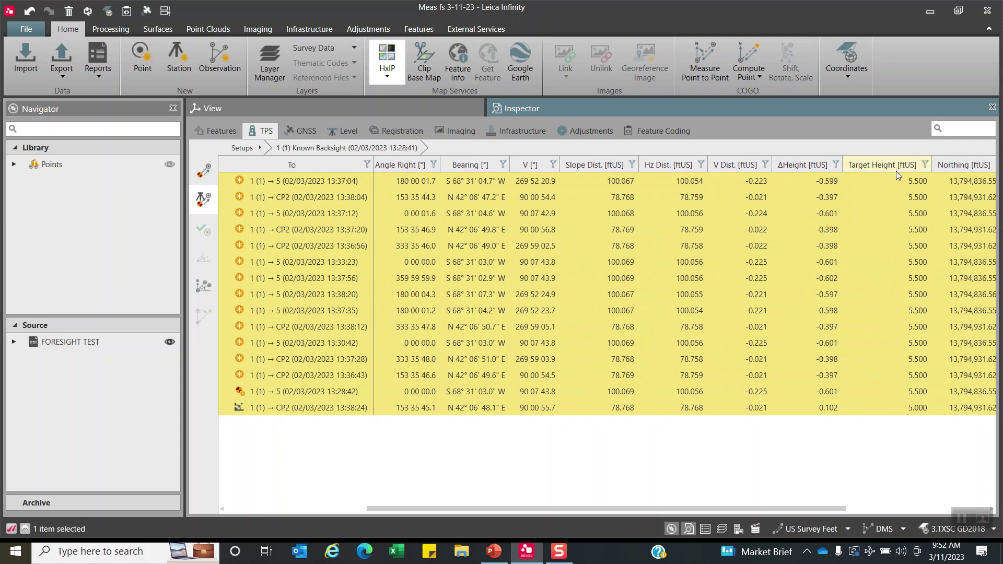
{"action": "left_click_drag", "start_coordinate": [896, 171], "coordinate": [572, 172]}
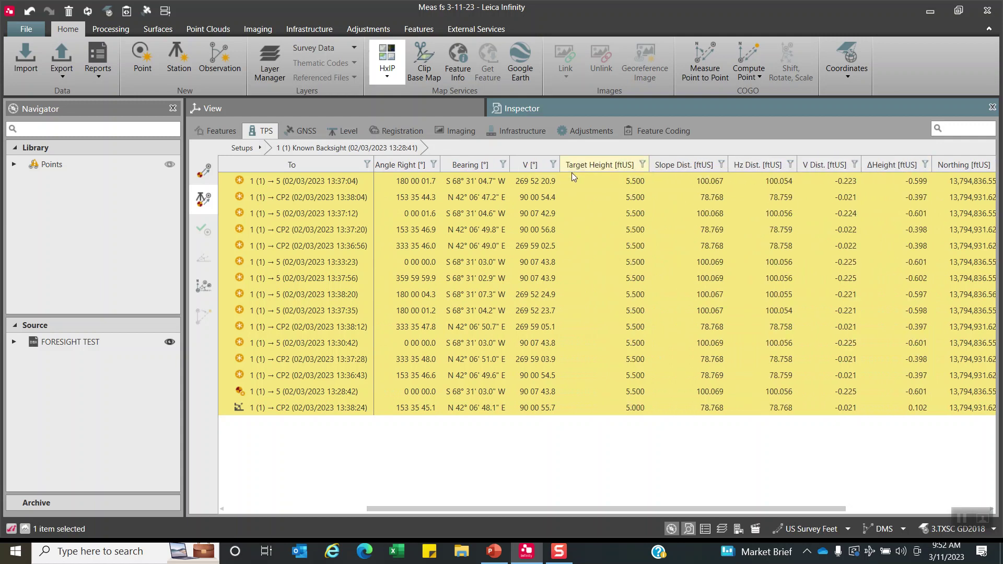
{"action": "right_click", "coordinate": [604, 257]}
{"action": "left_click", "coordinate": [640, 264]}
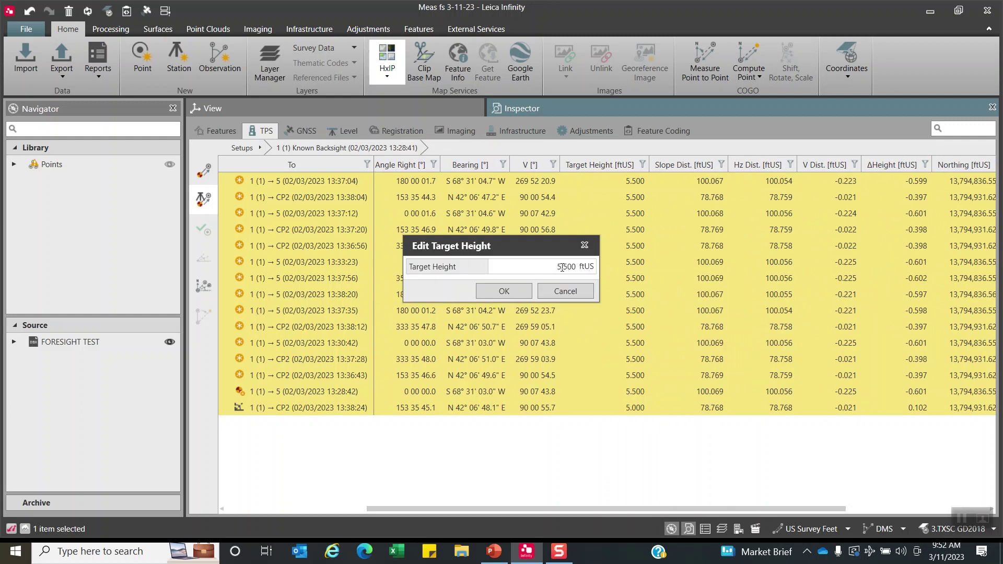
{"action": "left_click", "coordinate": [564, 267]}
{"action": "key", "text": "BackSpace"}
{"action": "type", "text": "0"}
{"action": "left_click", "coordinate": [507, 293]}
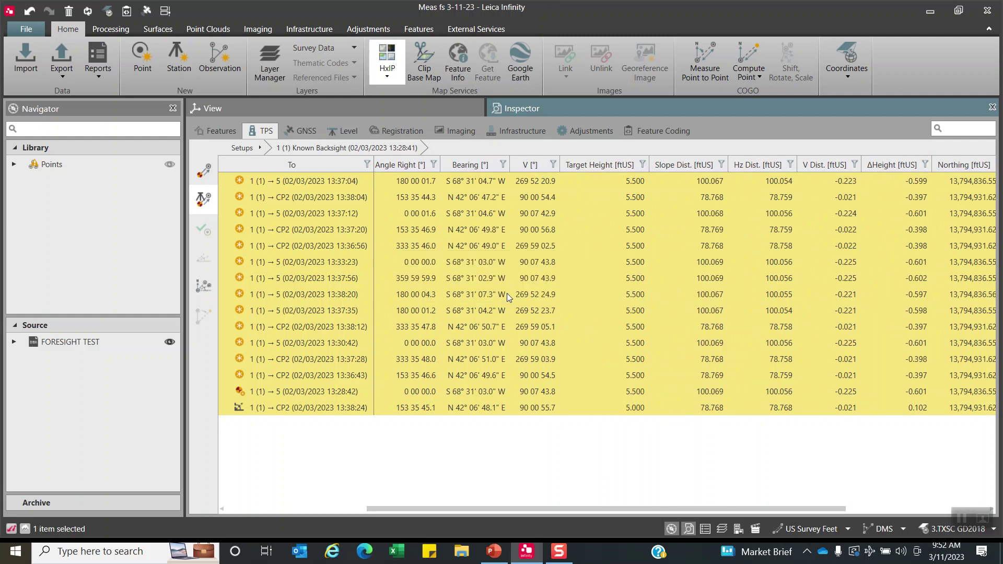
Change the target type of the selected station 1 (1) observations to Standard 30mm and check the Target Type column.
{"action": "right_click", "coordinate": [521, 259]}
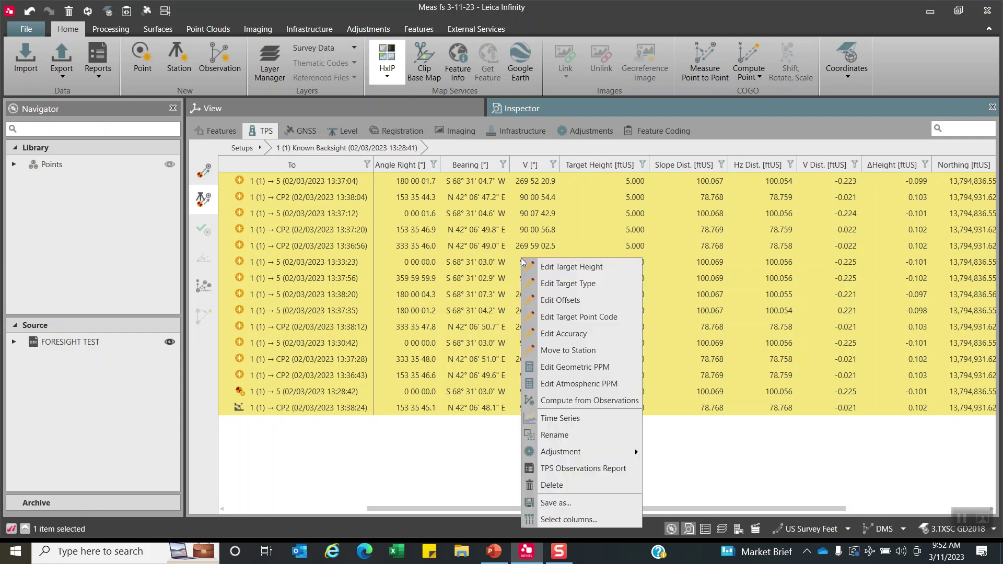
{"action": "left_click", "coordinate": [548, 284]}
{"action": "left_click", "coordinate": [591, 259]}
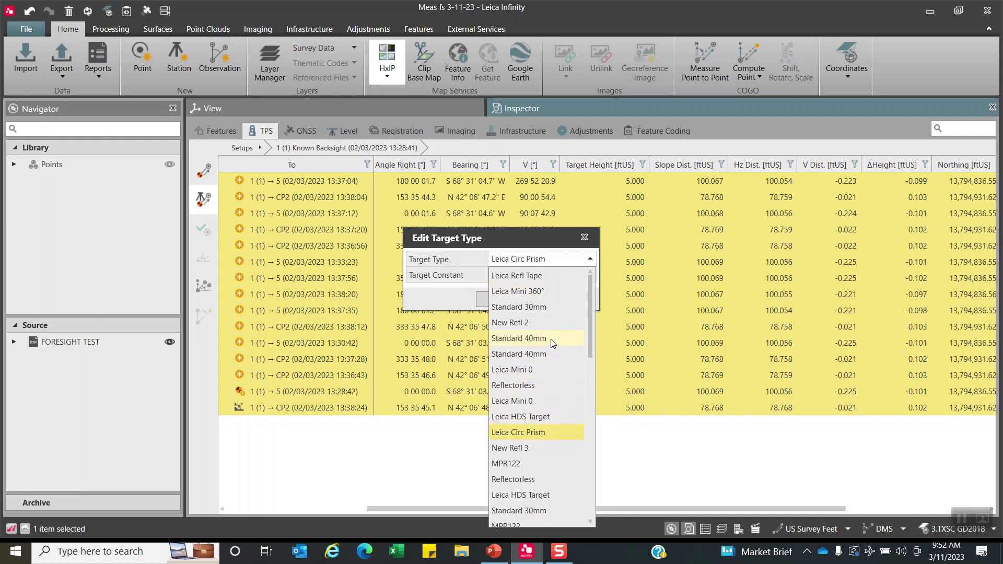
{"action": "left_click", "coordinate": [546, 307]}
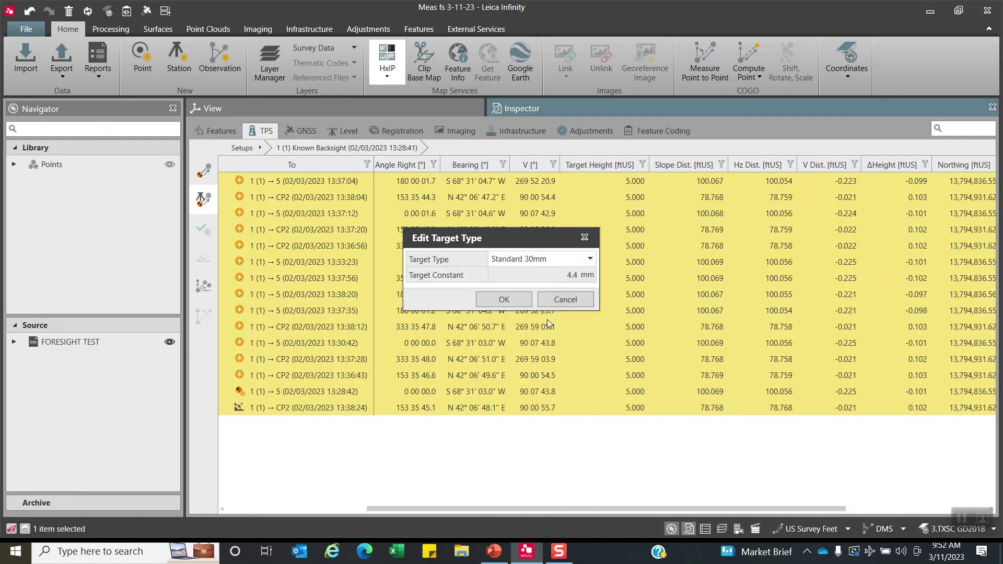
{"action": "left_click", "coordinate": [512, 302]}
{"action": "left_click_drag", "start_coordinate": [547, 509], "coordinate": [402, 510]}
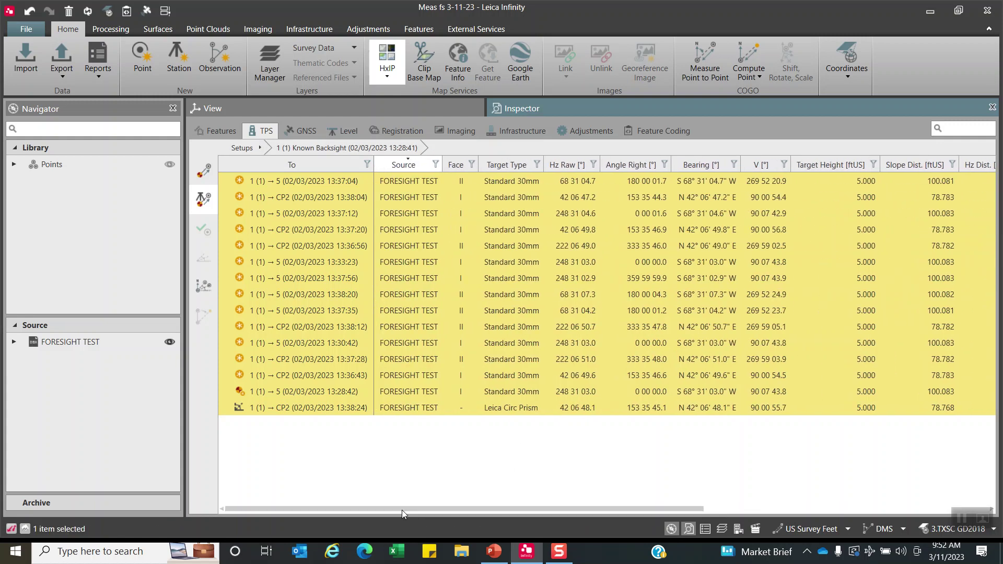
Set the target type of the selected station 1 (1) observations to Leica Circ Prism.
{"action": "right_click", "coordinate": [532, 353]}
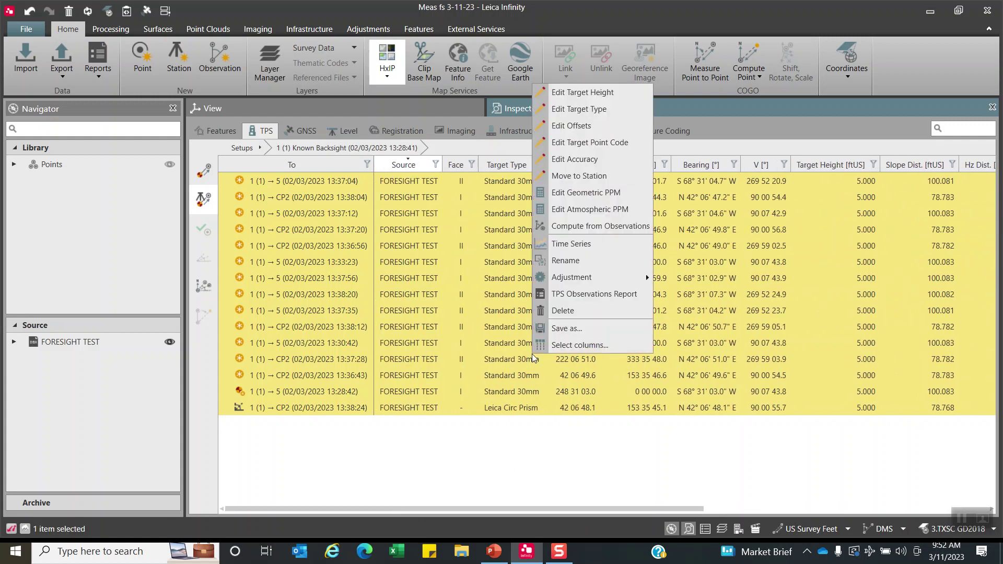
{"action": "left_click", "coordinate": [595, 111]}
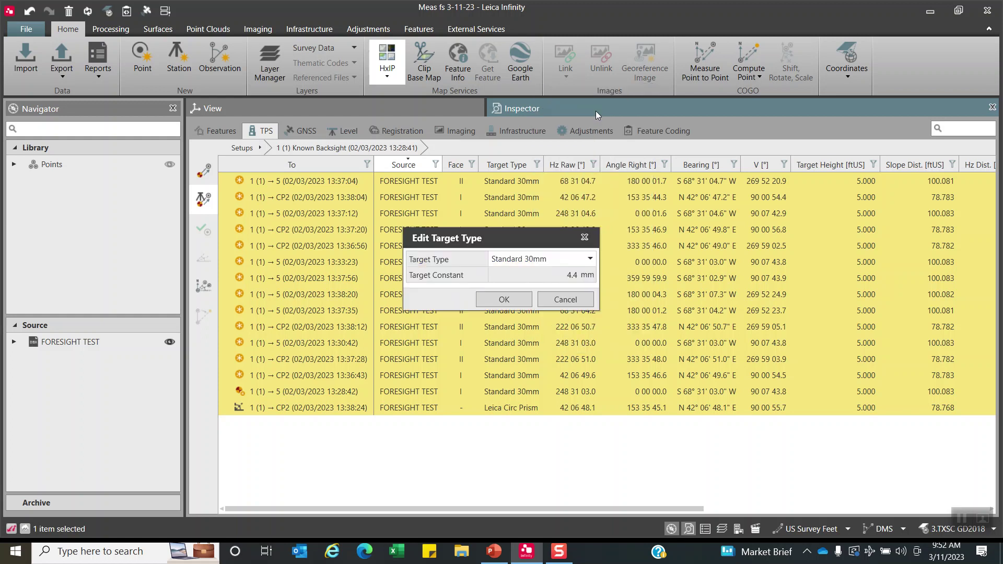
{"action": "left_click", "coordinate": [590, 259]}
{"action": "left_click", "coordinate": [539, 433]}
{"action": "left_click", "coordinate": [515, 300]}
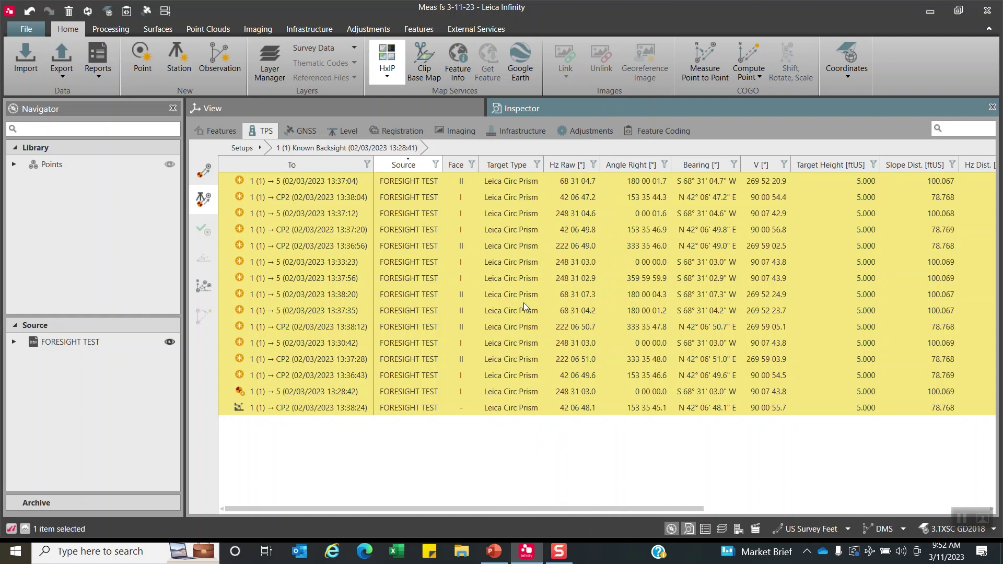
Set the temperature in the atmospheric PPM correction of the selected station 1 (1) observations to 65 °F and accept the change.
{"action": "right_click", "coordinate": [514, 254]}
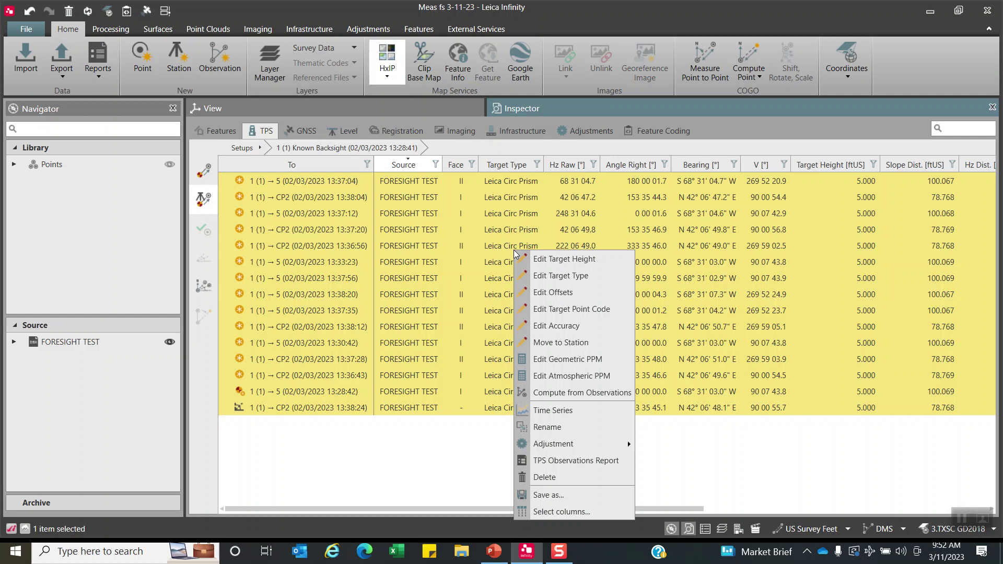
{"action": "left_click", "coordinate": [570, 375]}
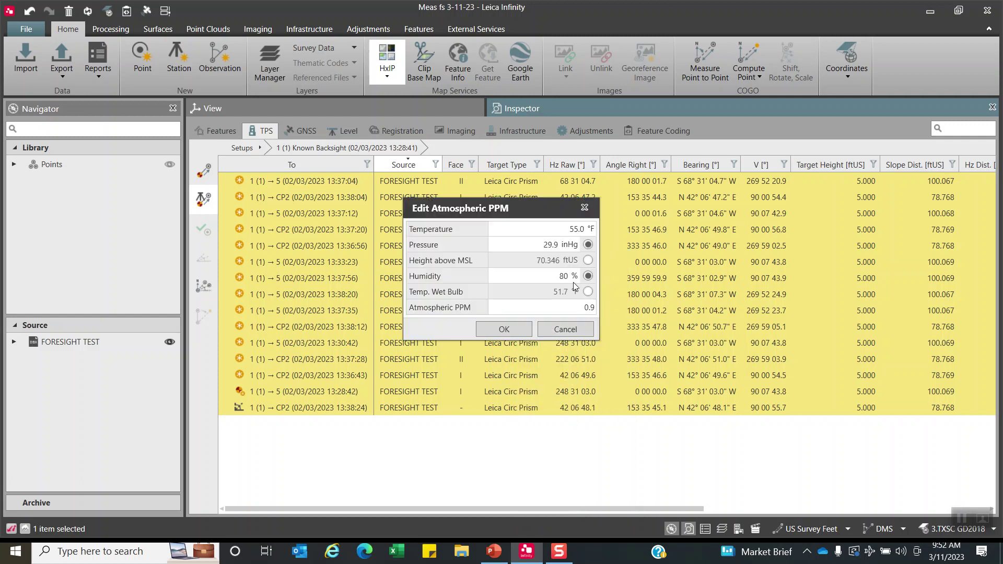
{"action": "left_click_drag", "start_coordinate": [569, 228], "coordinate": [573, 230]}
{"action": "type", "text": "6"}
{"action": "left_click", "coordinate": [507, 329]}
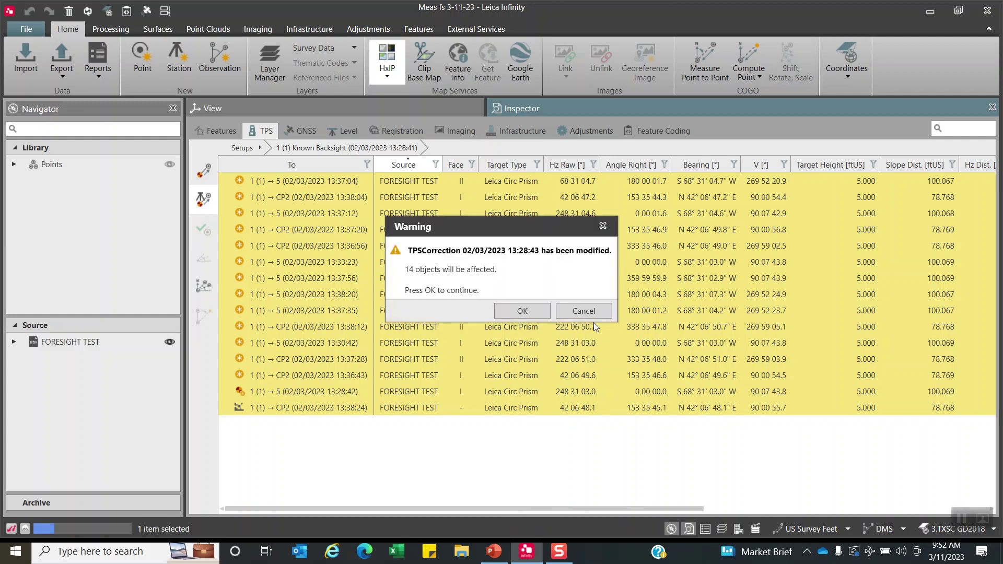
{"action": "left_click", "coordinate": [524, 311]}
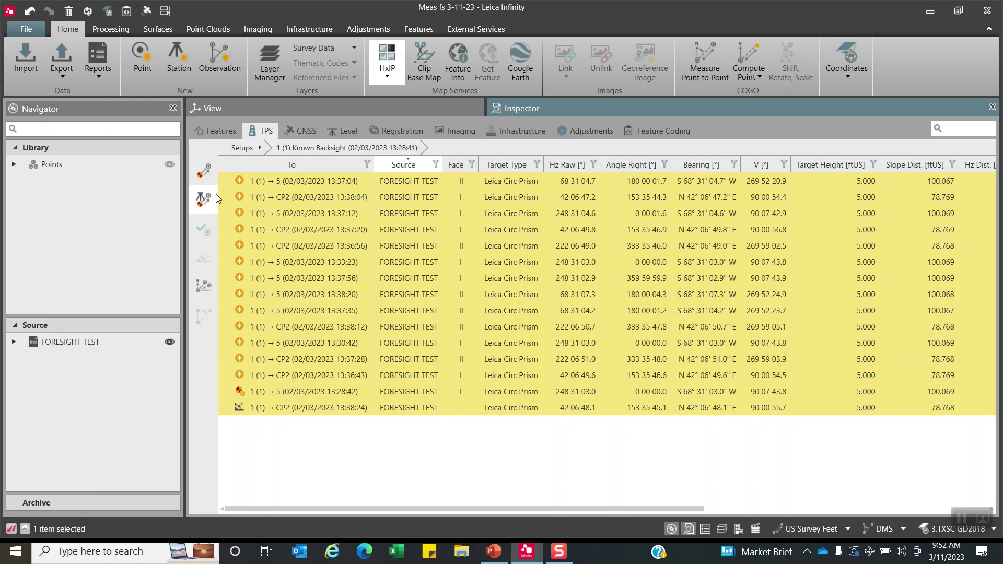
Set the instrument height of the station 1 (1) setup to 5.122 ftUS and recompute the setup with its known backsight to point 5.
{"action": "left_click", "coordinate": [203, 199]}
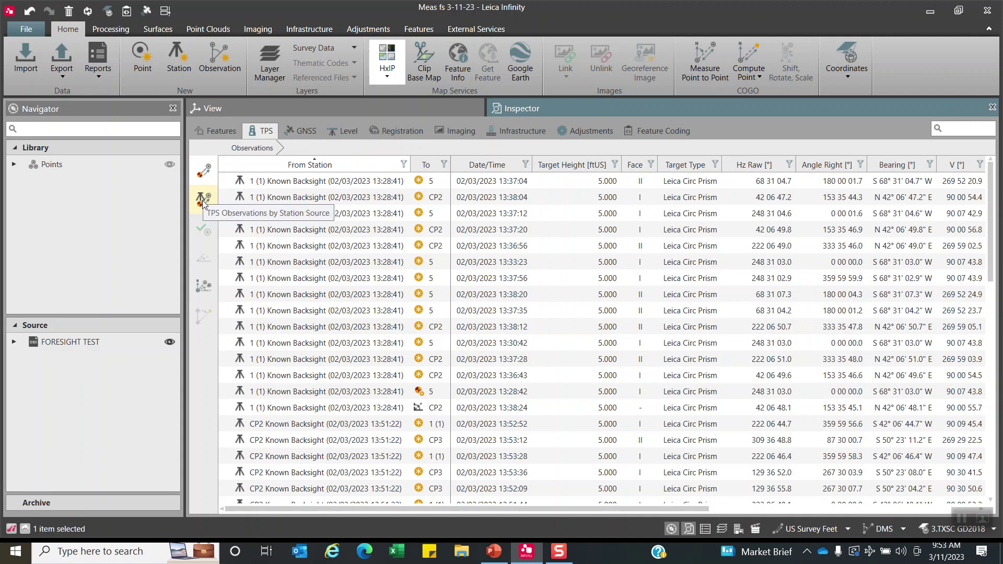
{"action": "left_click", "coordinate": [202, 199]}
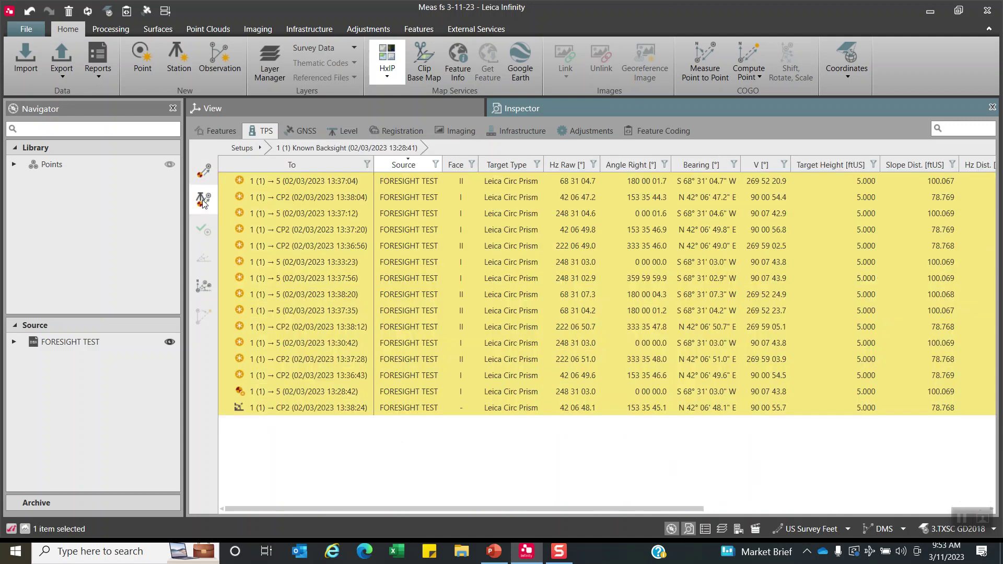
{"action": "left_click", "coordinate": [241, 149]}
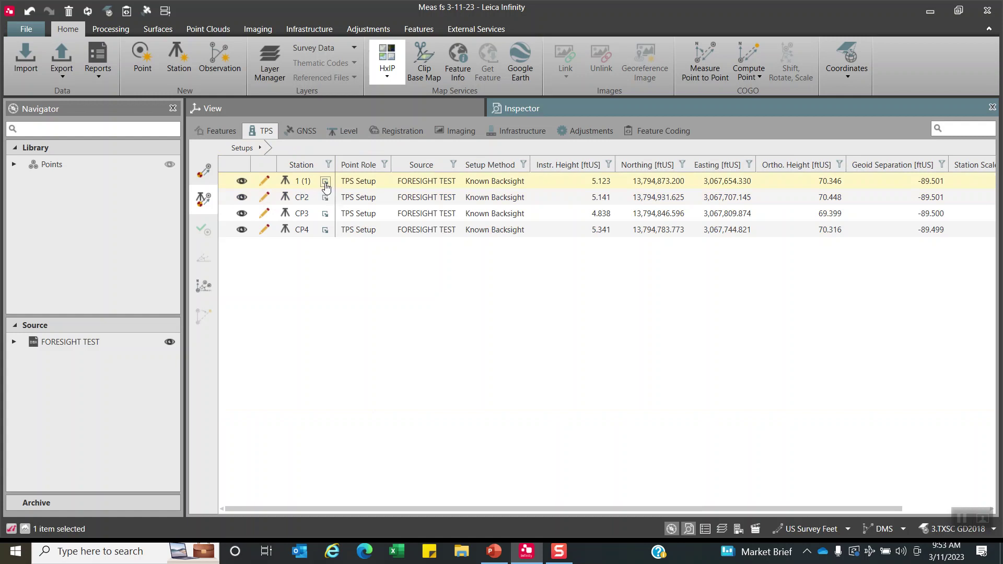
{"action": "left_click", "coordinate": [264, 182]}
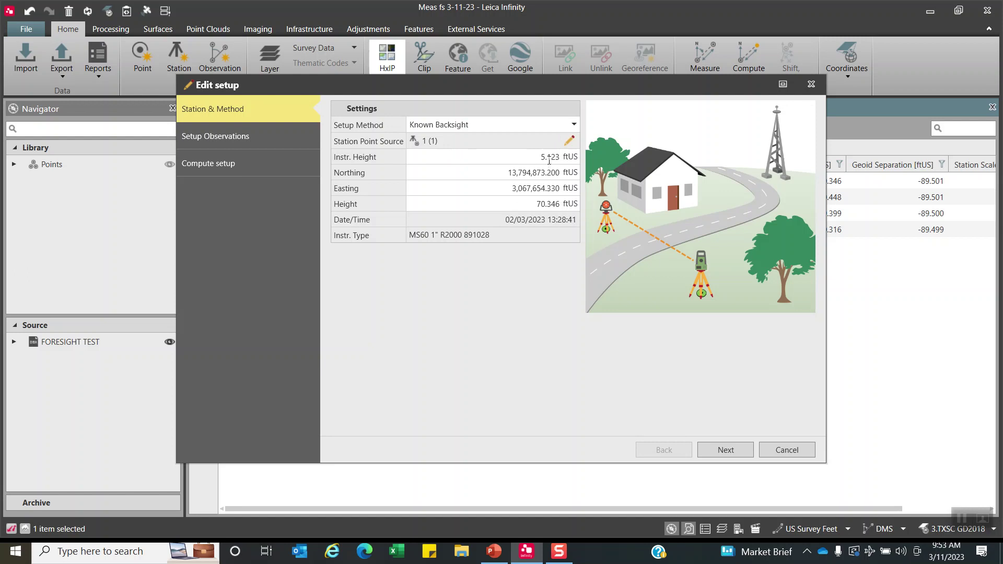
{"action": "left_click_drag", "start_coordinate": [556, 156], "coordinate": [561, 157]}
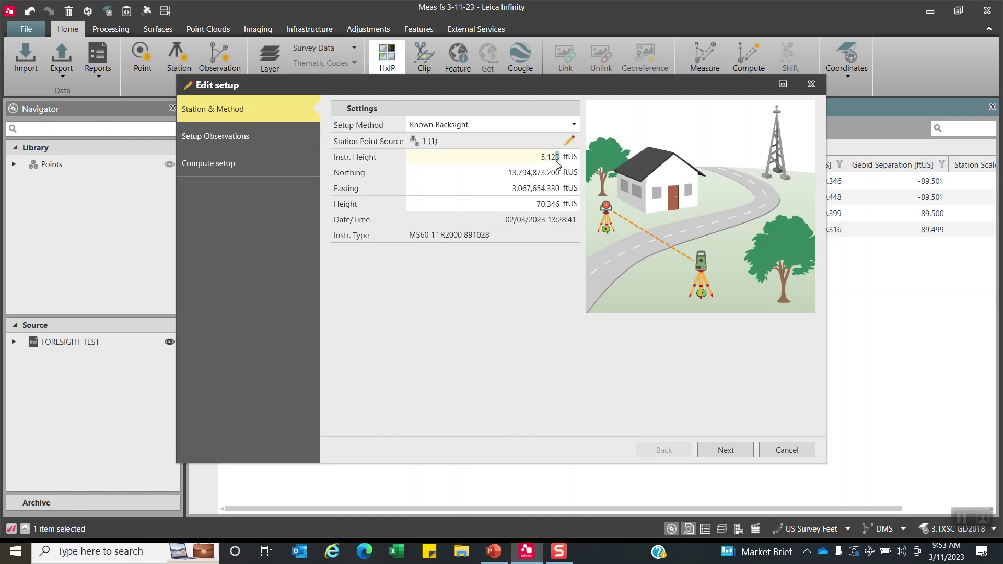
{"action": "type", "text": "2"}
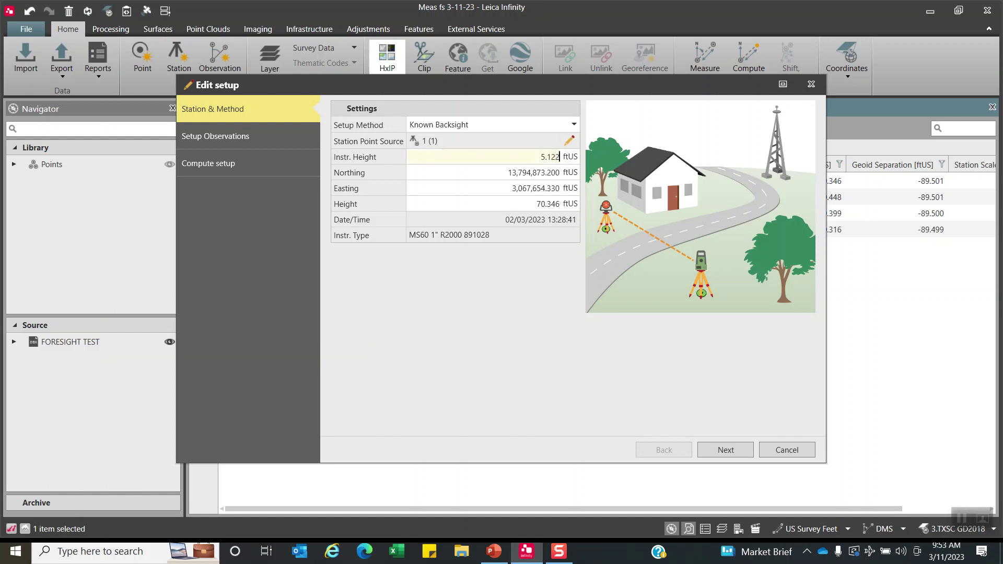
{"action": "left_click", "coordinate": [741, 449]}
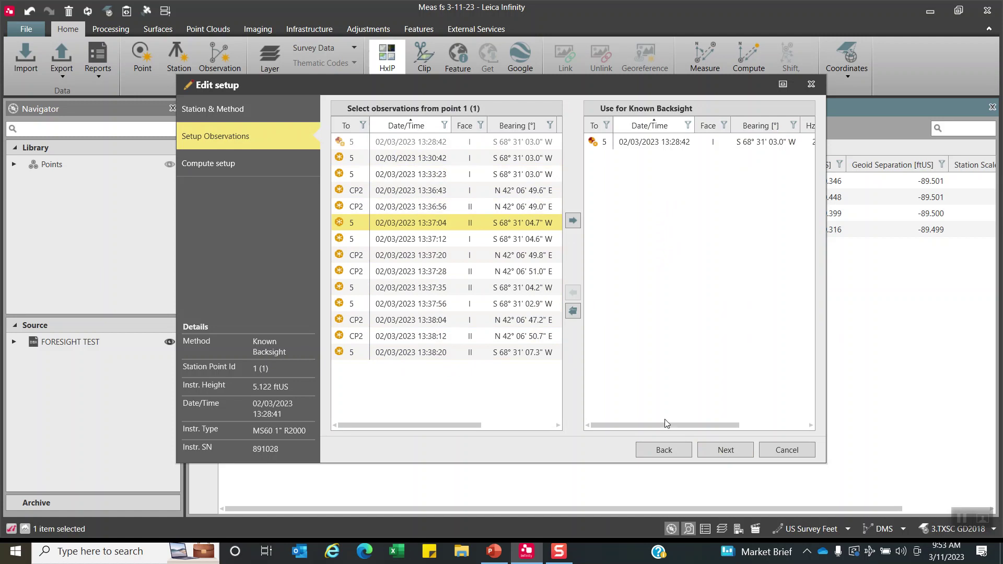
{"action": "left_click", "coordinate": [720, 453]}
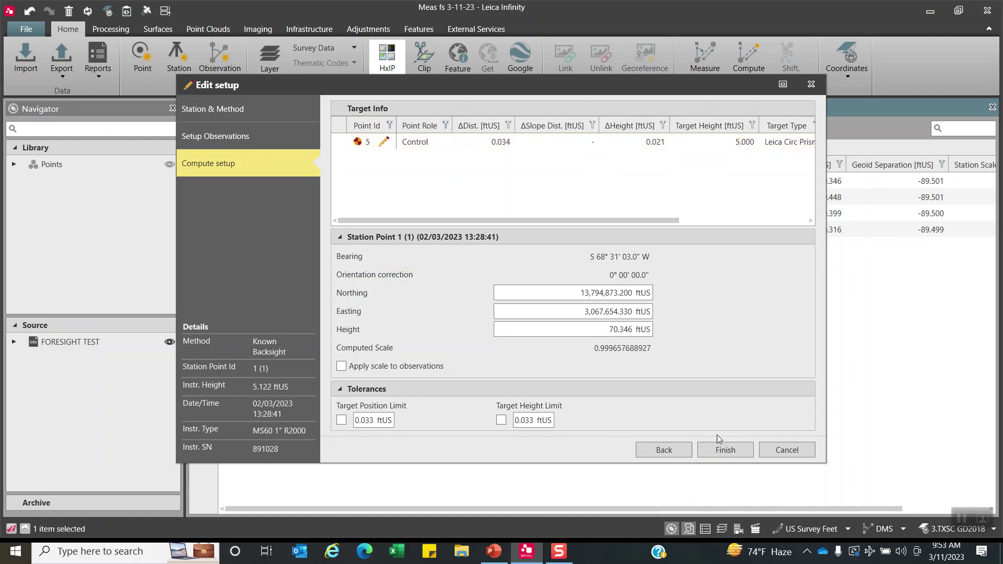
{"action": "left_click", "coordinate": [725, 450]}
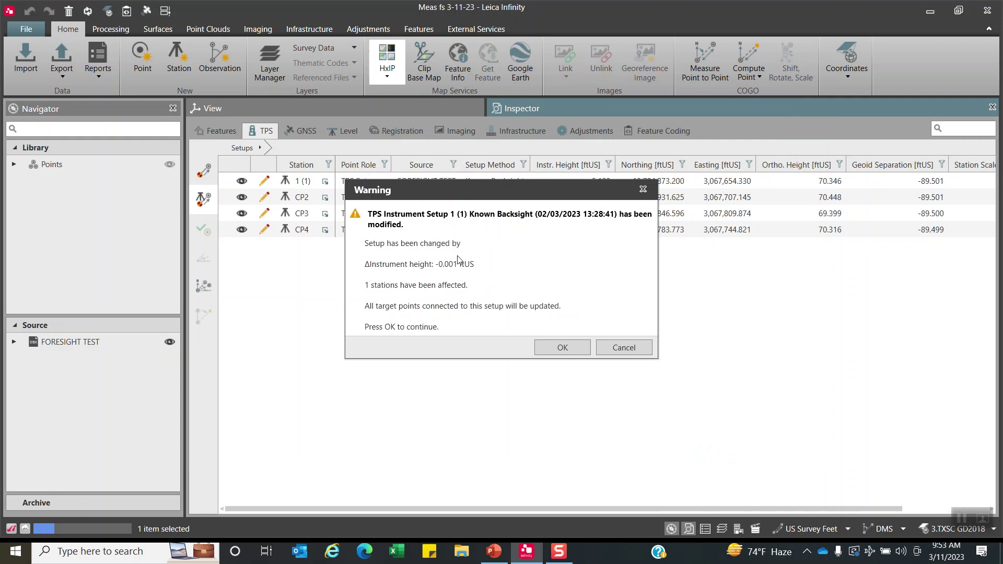
{"action": "left_click", "coordinate": [559, 353]}
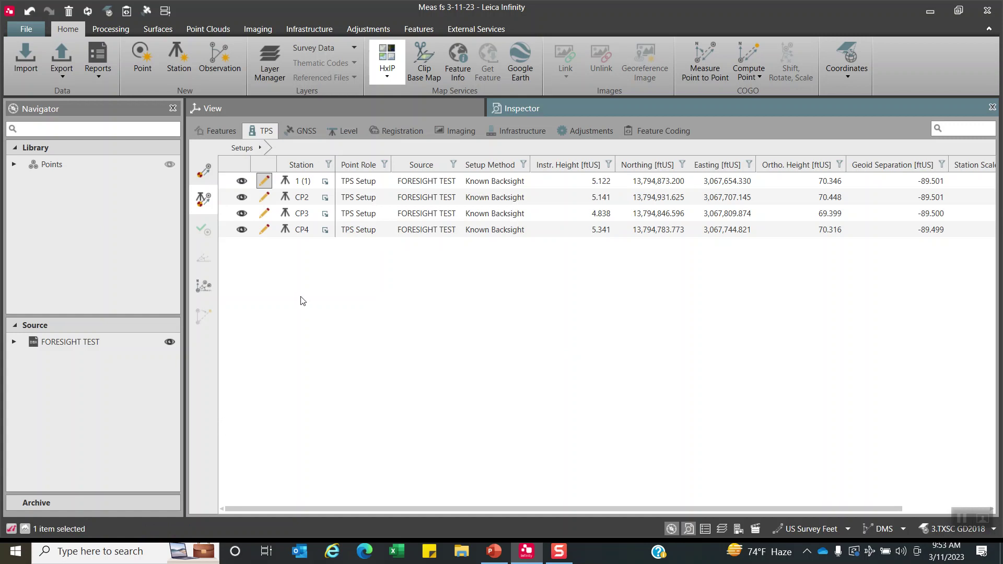
Start a new traverse, extract setups 1 (1), CP2, CP3 and CP4 into it, and proceed to the observation review.
{"action": "left_click", "coordinate": [228, 137]}
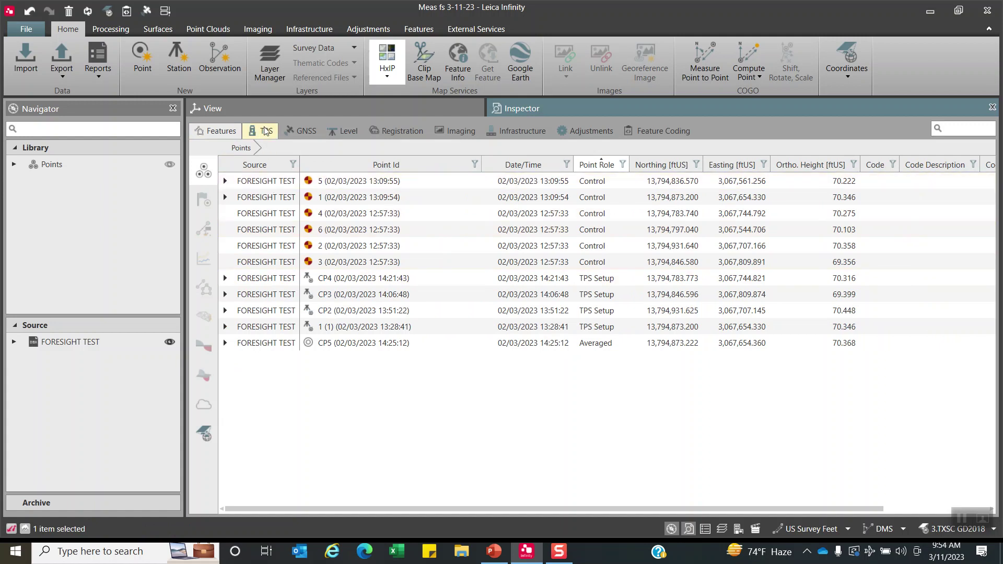
{"action": "left_click", "coordinate": [267, 109]}
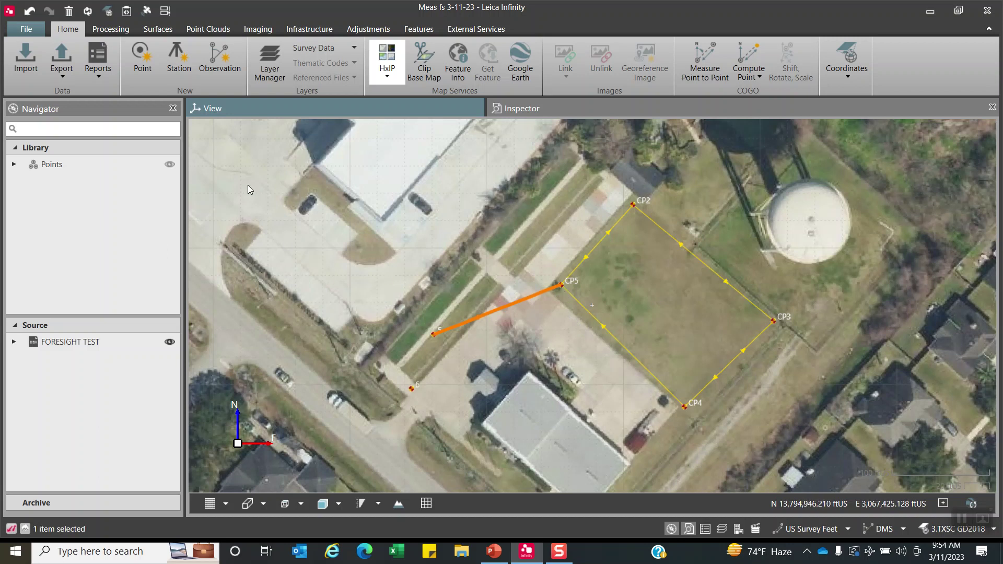
{"action": "left_click", "coordinate": [112, 29]}
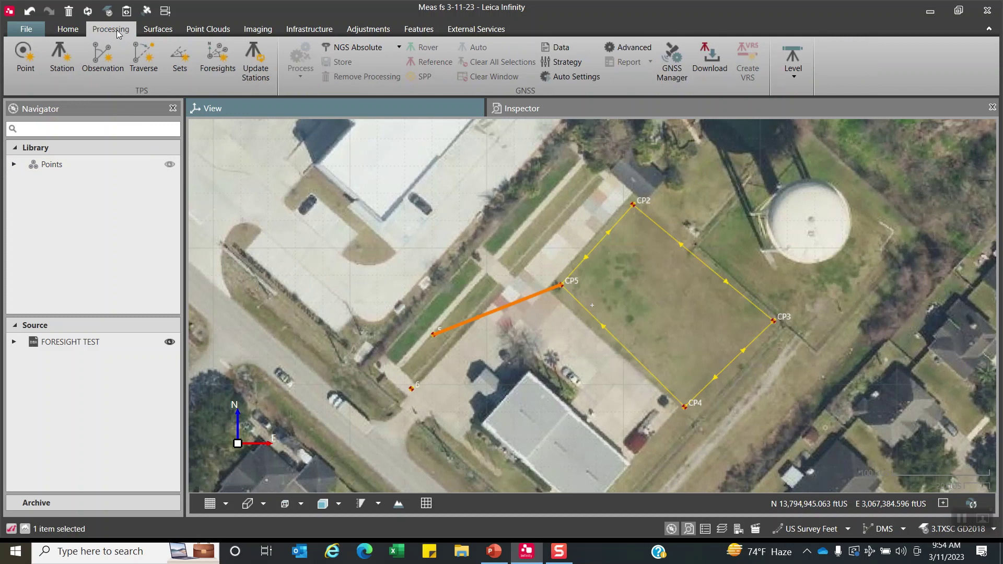
{"action": "left_click", "coordinate": [149, 63]}
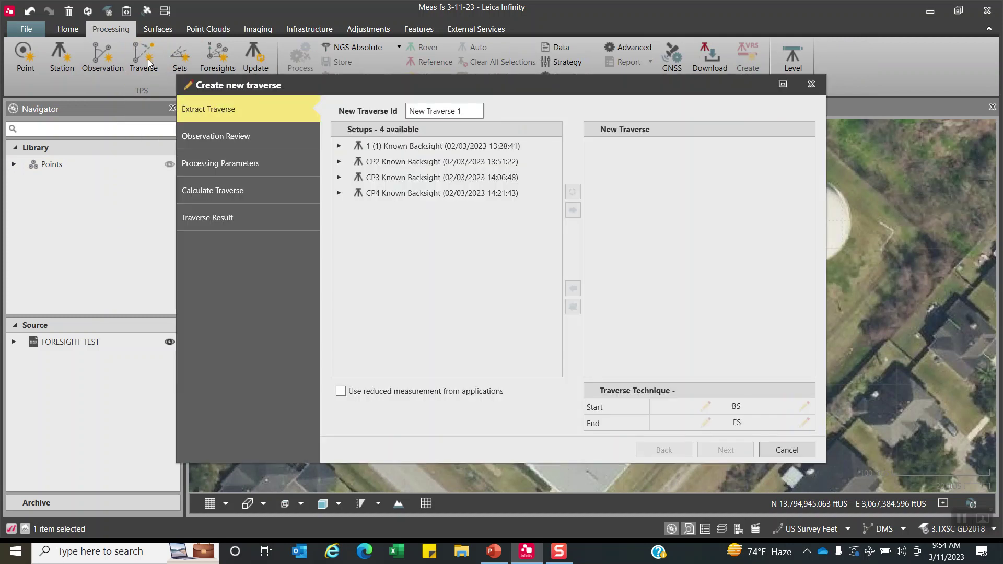
{"action": "left_click", "coordinate": [444, 147]}
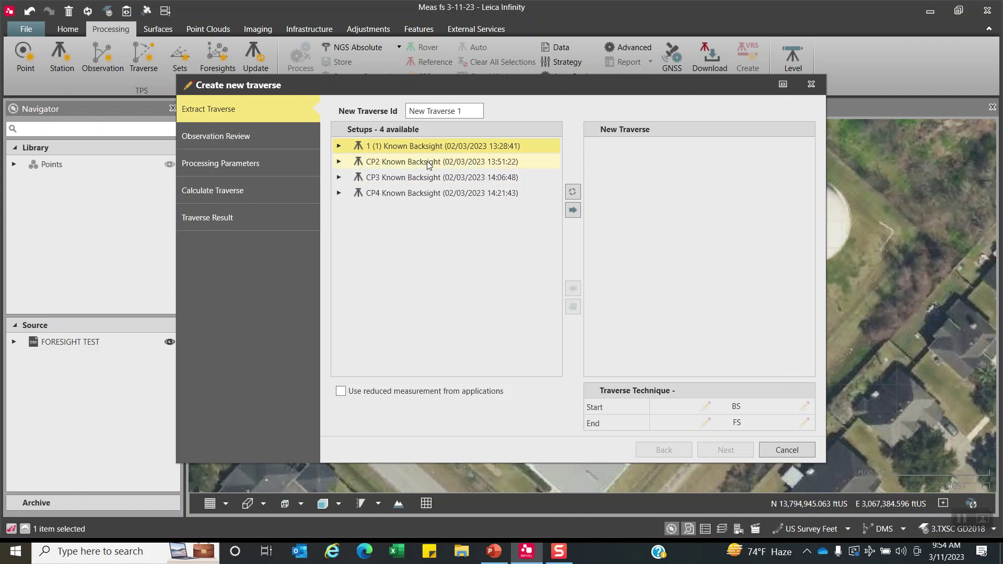
{"action": "left_click", "coordinate": [573, 193]}
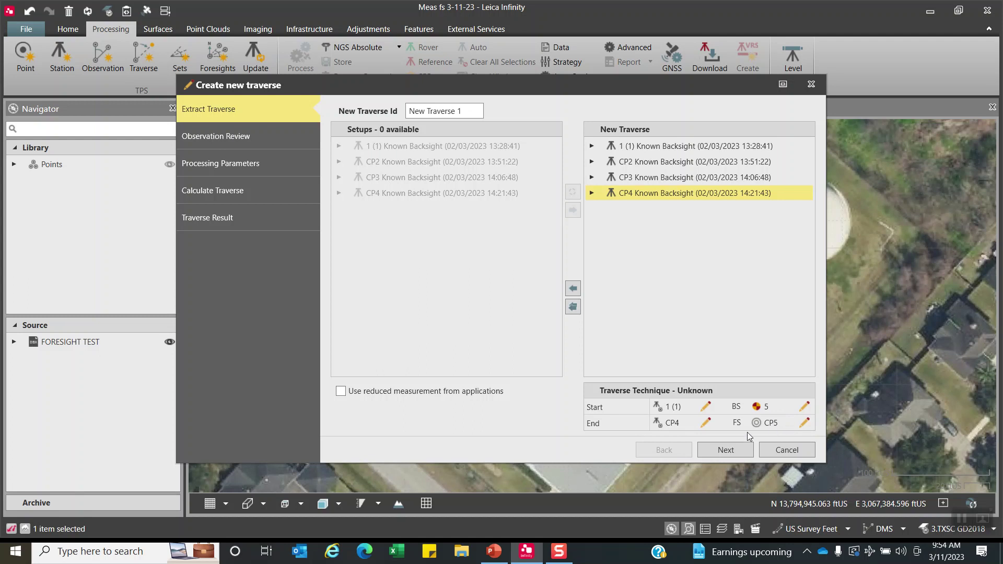
{"action": "left_click", "coordinate": [739, 450]}
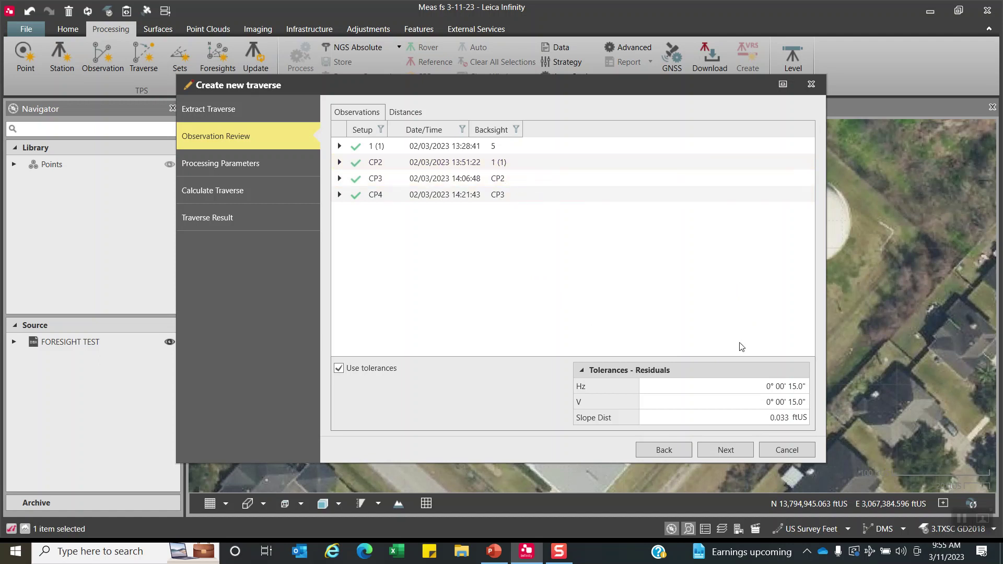
Set the Hz residual tolerance for the traverse observations to 0° 00' 05.0".
{"action": "left_click", "coordinate": [790, 386]}
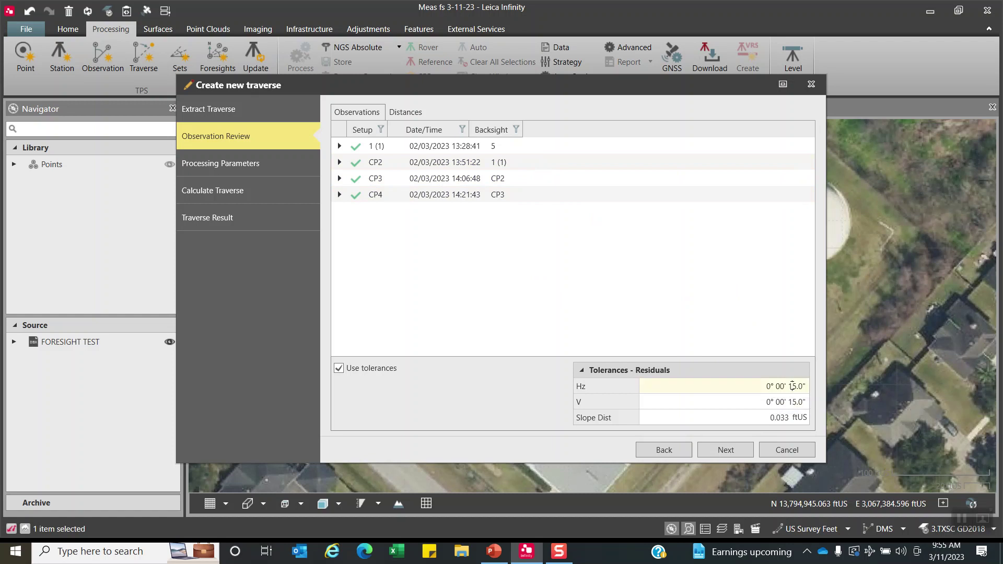
{"action": "type", "text": "0"}
{"action": "left_click", "coordinate": [788, 402]}
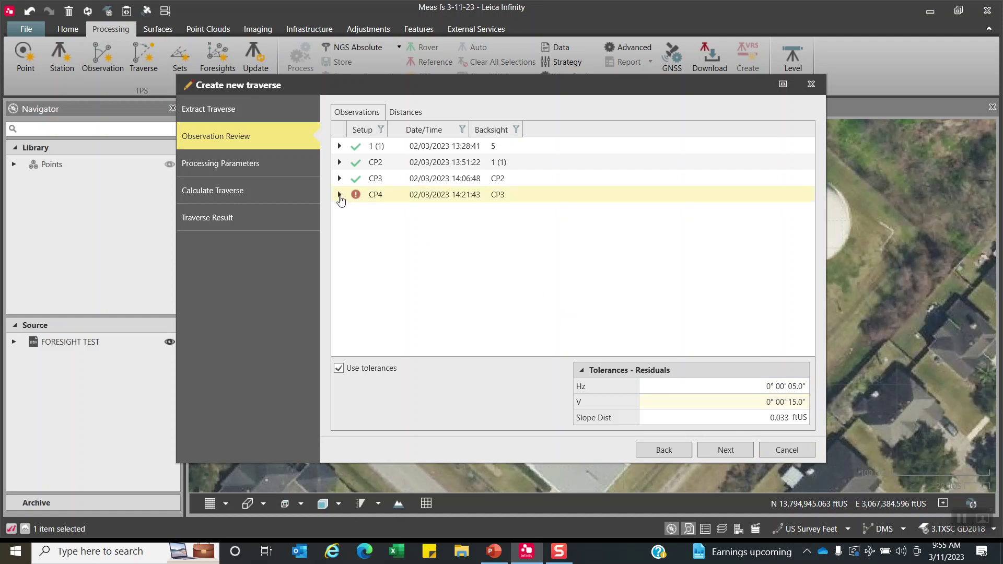
Examine the horizontal and vertical residuals of setup CP4's backsight observations to CP3.
{"action": "left_click", "coordinate": [339, 195]}
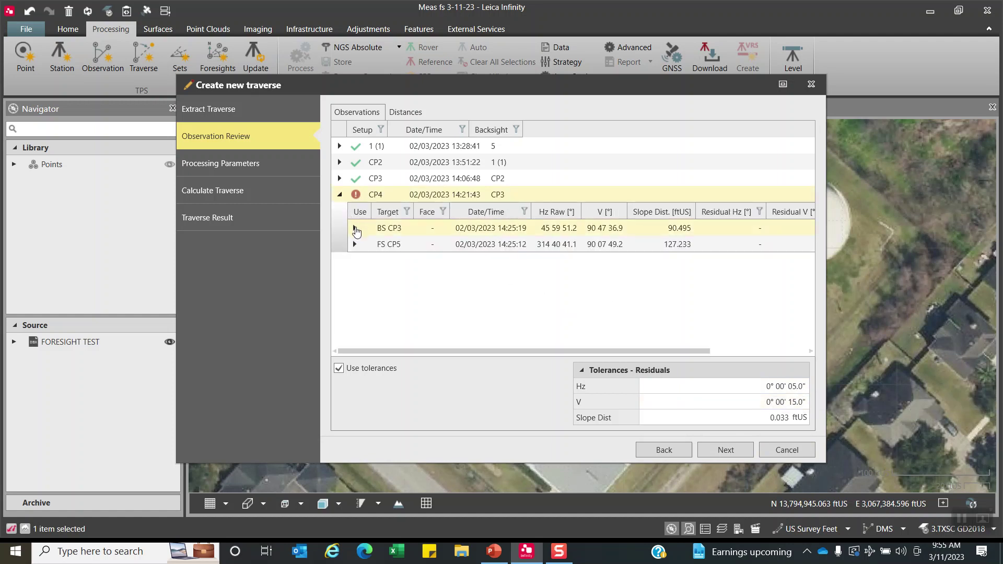
{"action": "left_click", "coordinate": [355, 228]}
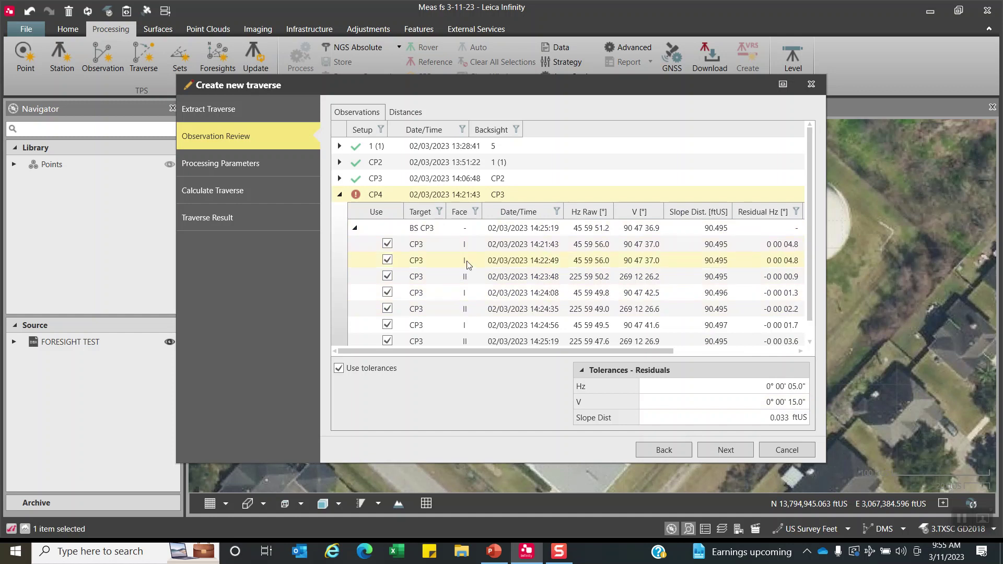
{"action": "left_click_drag", "start_coordinate": [483, 354], "coordinate": [536, 360]}
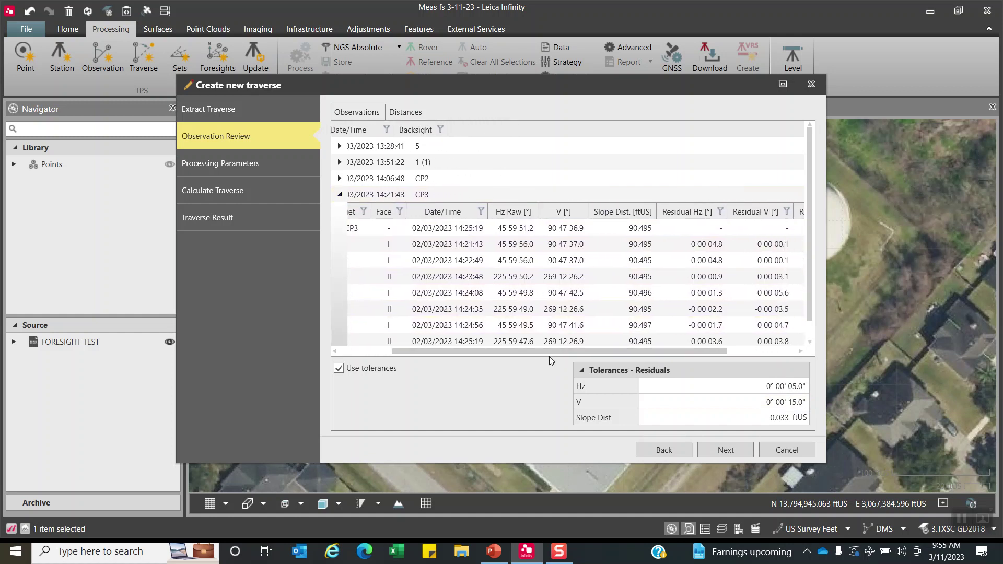
{"action": "left_click", "coordinate": [781, 297]}
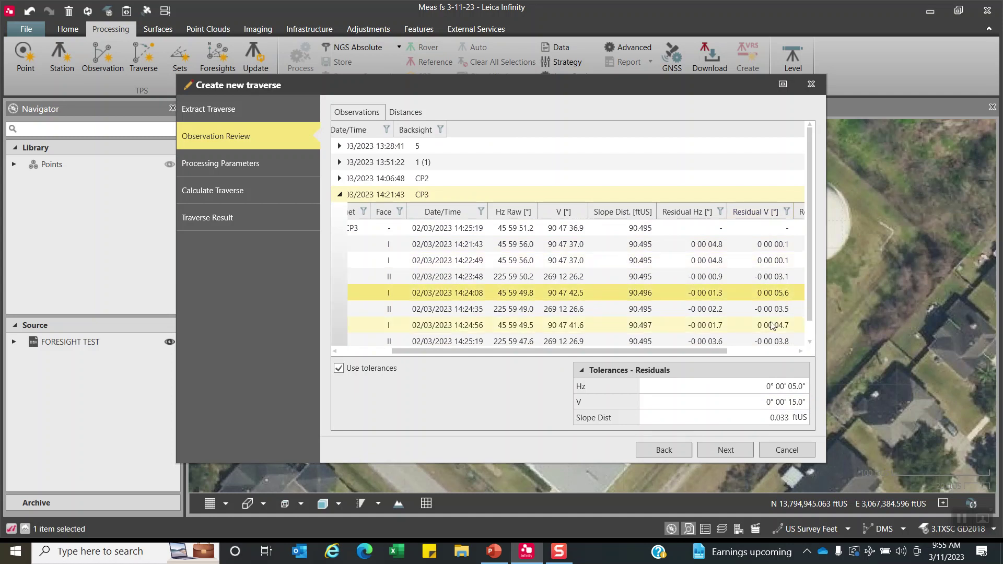
{"action": "left_click_drag", "start_coordinate": [713, 355], "coordinate": [661, 355]}
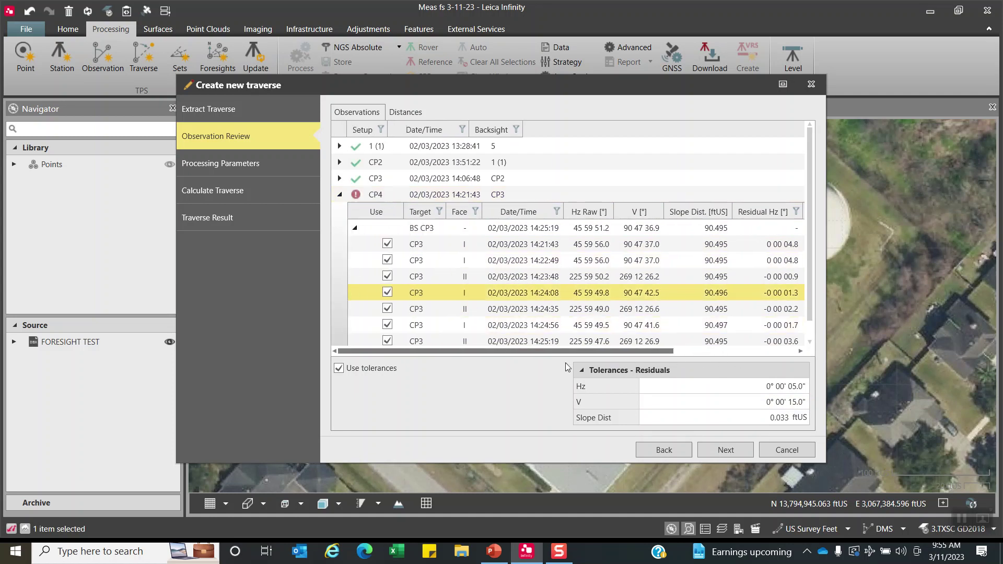
Try excluding setup CP4's 14:24:08 face I backsight observation to CP3, restore it, and collapse the setup's observations.
{"action": "left_click", "coordinate": [388, 294]}
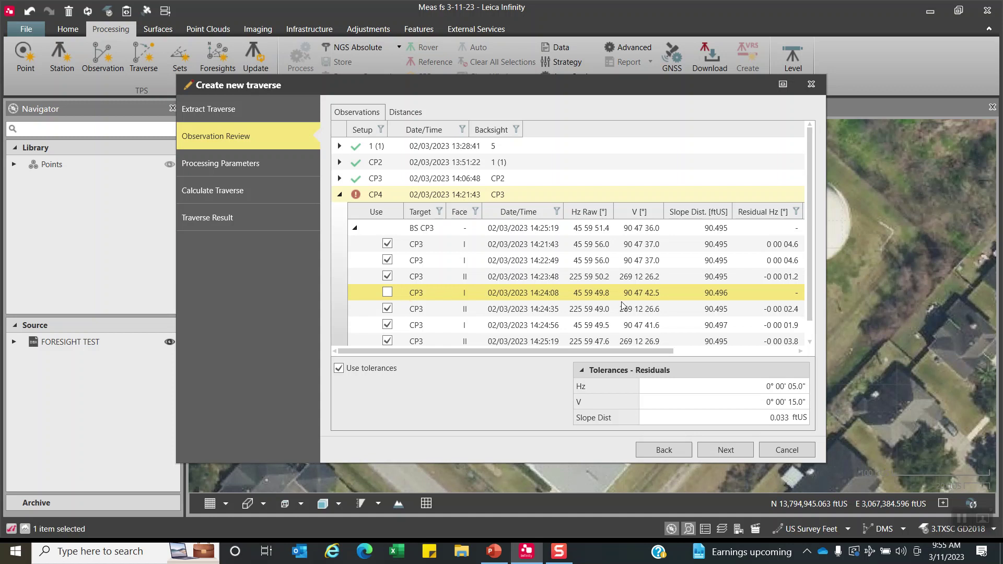
{"action": "left_click", "coordinate": [388, 293]}
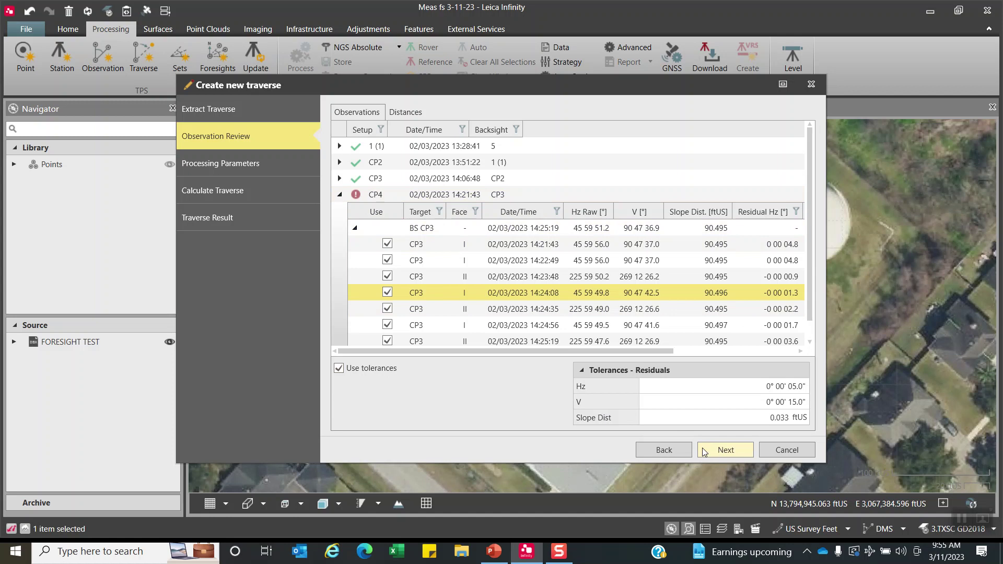
{"action": "left_click", "coordinate": [340, 196]}
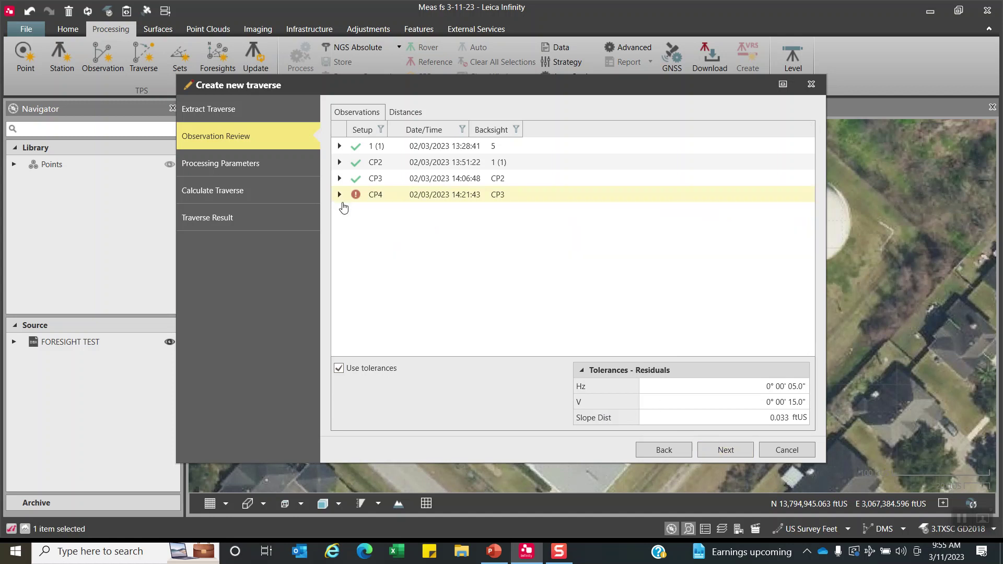
Exclude setup CP4's 14:23:28 face I foresight observation to CP5 and proceed to the processing parameters.
{"action": "left_click", "coordinate": [340, 196]}
{"action": "left_click", "coordinate": [355, 229]}
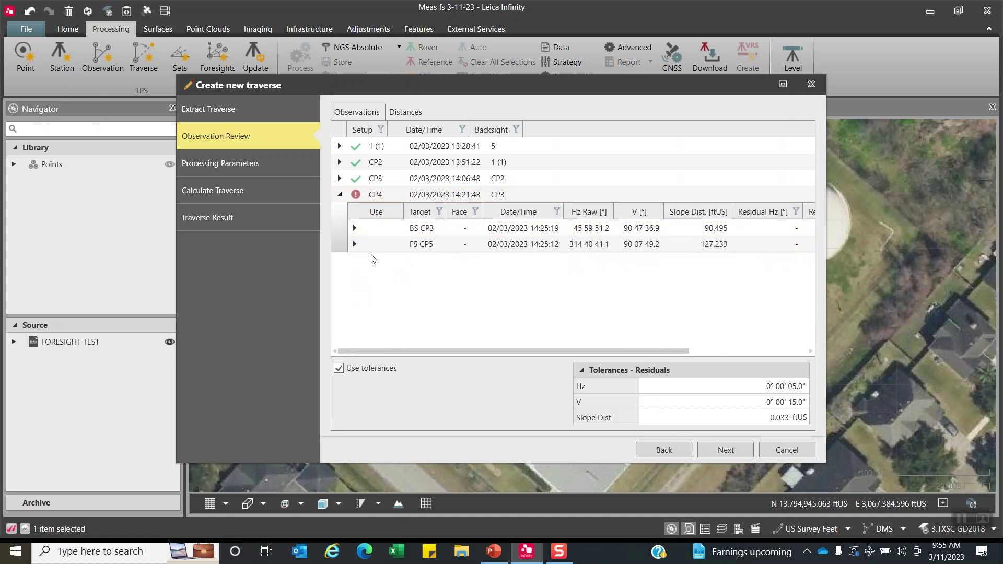
{"action": "left_click", "coordinate": [355, 244]}
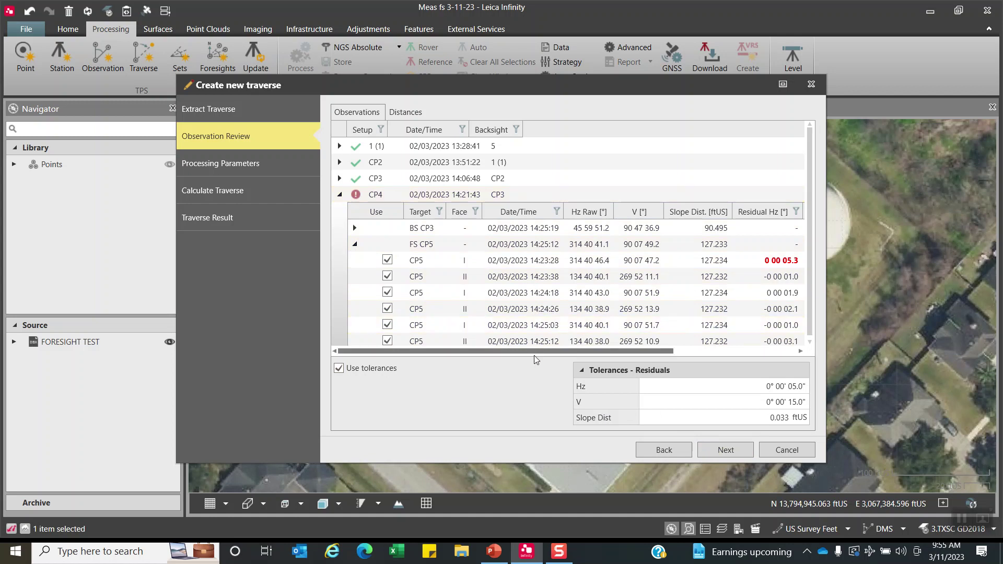
{"action": "left_click", "coordinate": [766, 265]}
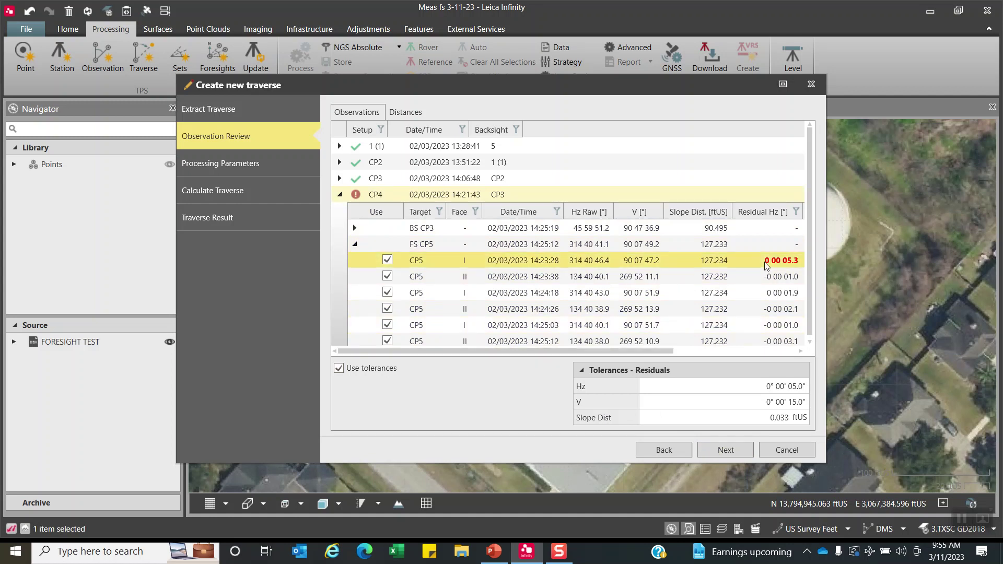
{"action": "left_click", "coordinate": [388, 260]}
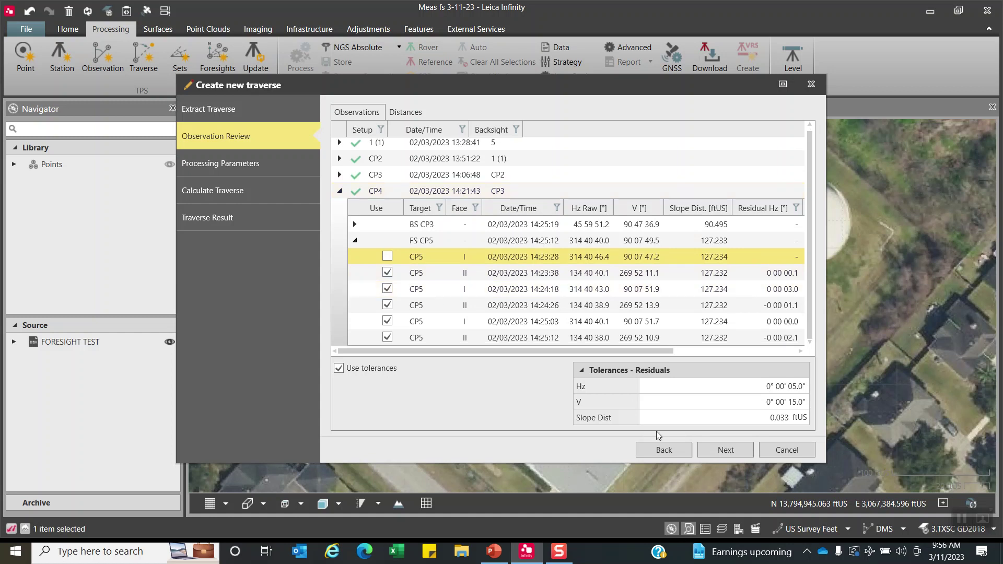
{"action": "left_click", "coordinate": [727, 452]}
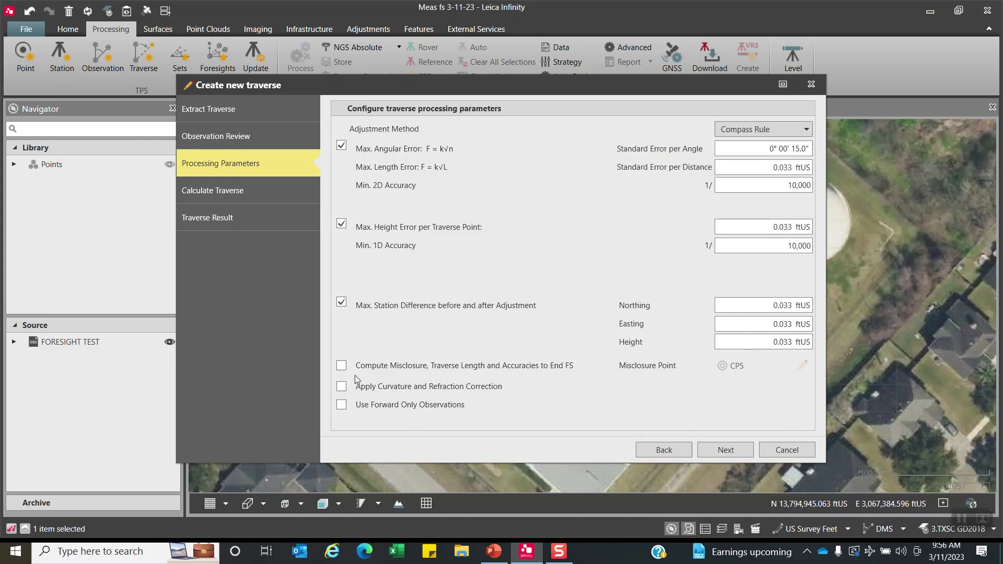
Use forward only observations, compute misclosure, length and accuracies to the end foresight with control point 1 as misclosure point, and calculate the traverse.
{"action": "left_click", "coordinate": [342, 407]}
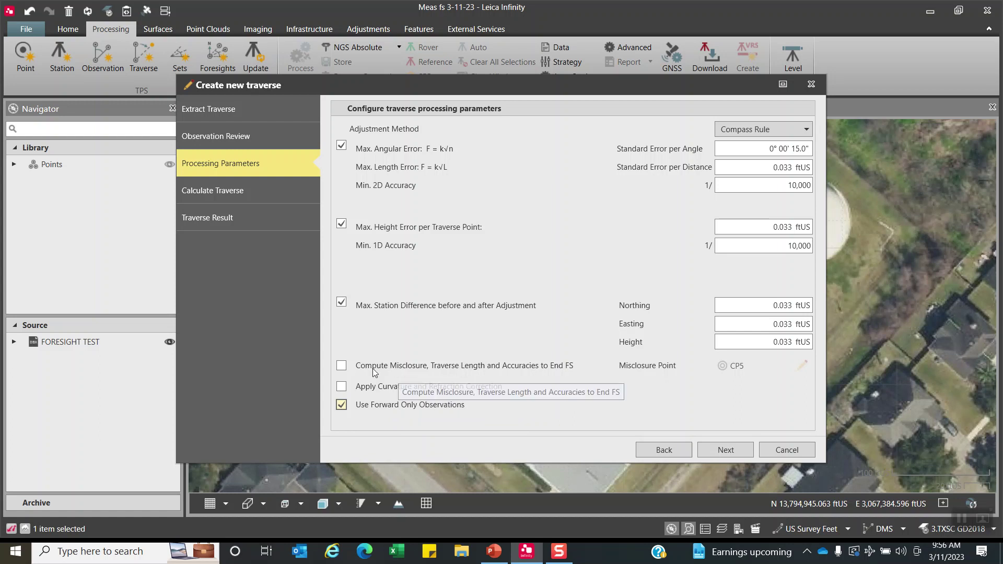
{"action": "left_click", "coordinate": [340, 367]}
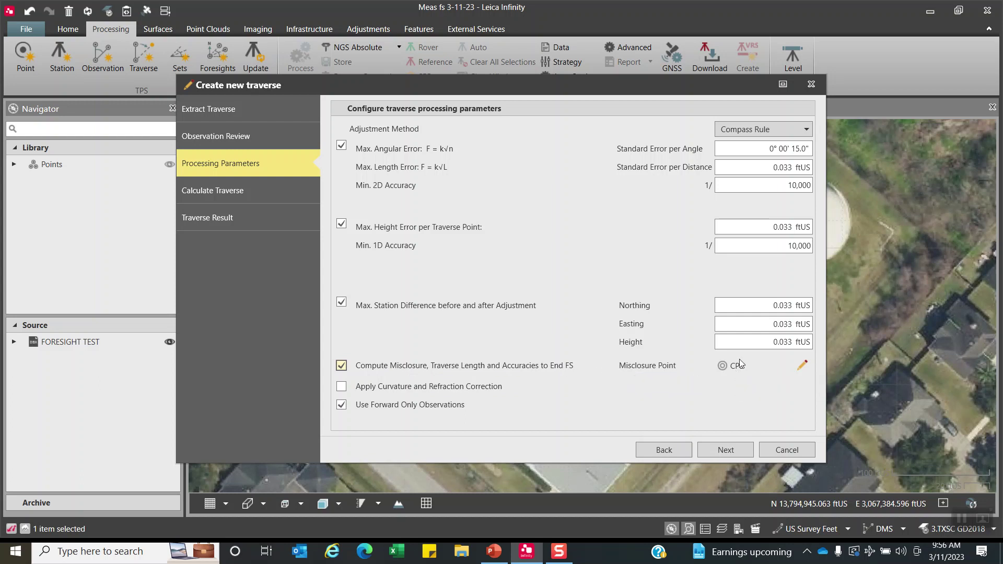
{"action": "left_click", "coordinate": [801, 366]}
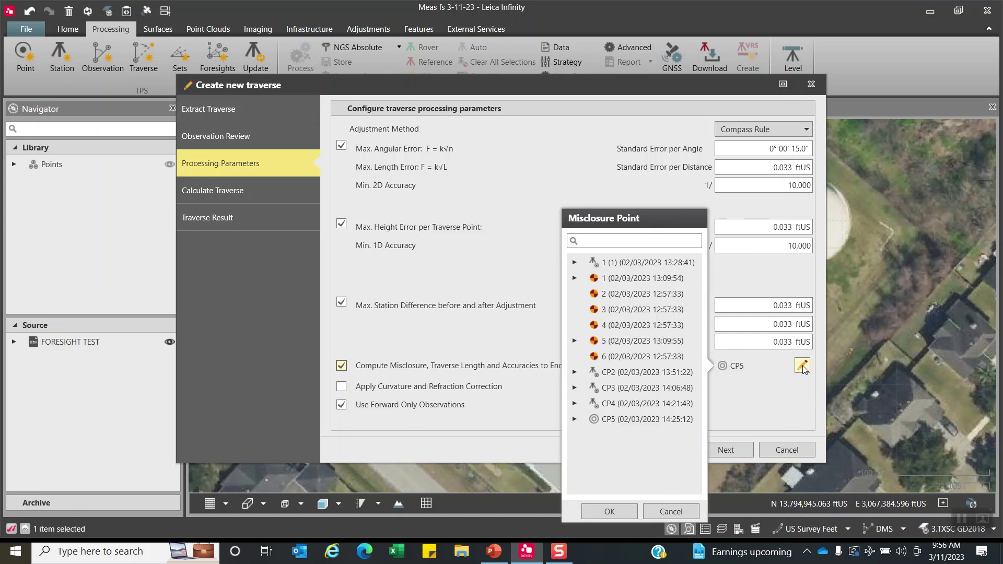
{"action": "left_click", "coordinate": [612, 279]}
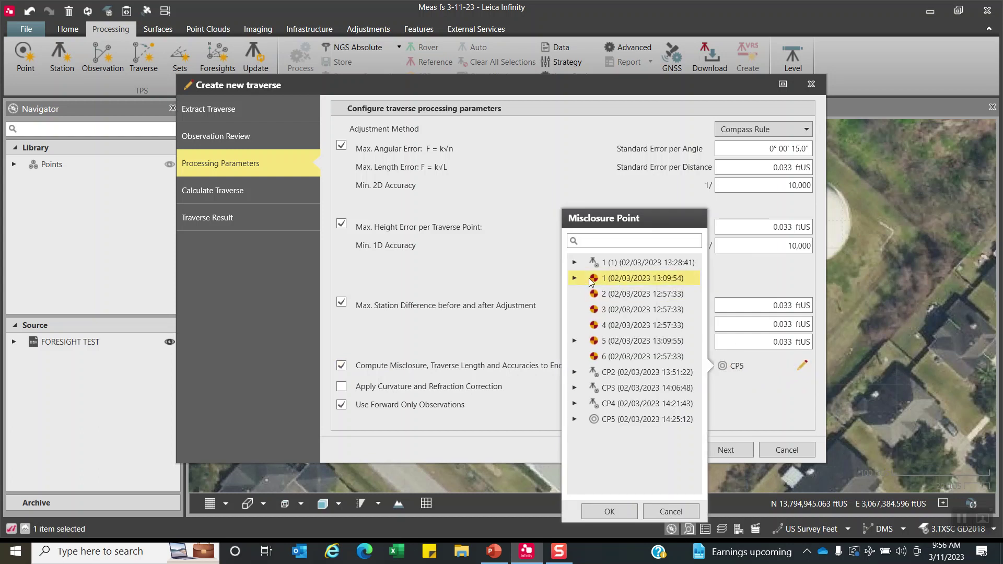
{"action": "left_click", "coordinate": [633, 512]}
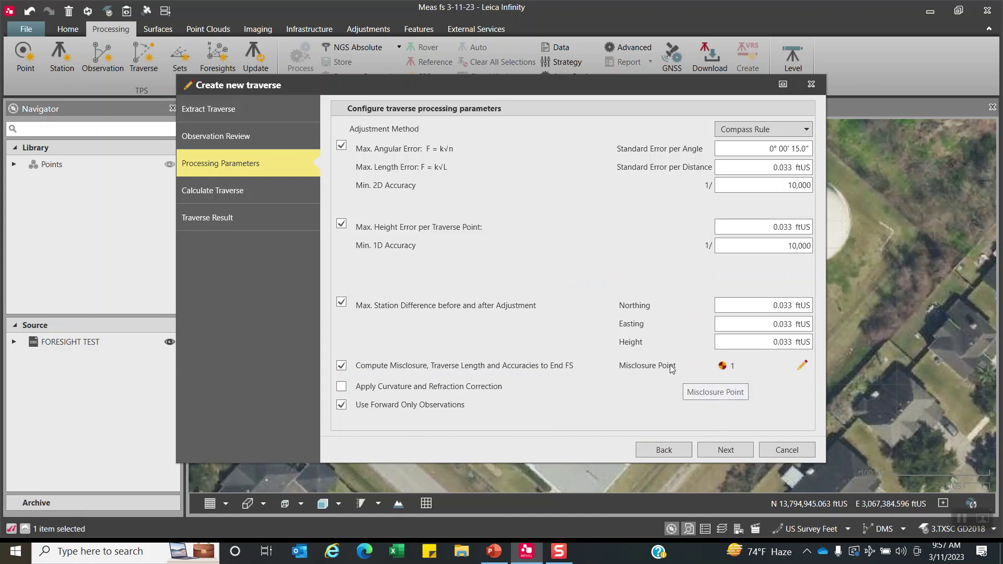
{"action": "left_click", "coordinate": [726, 450]}
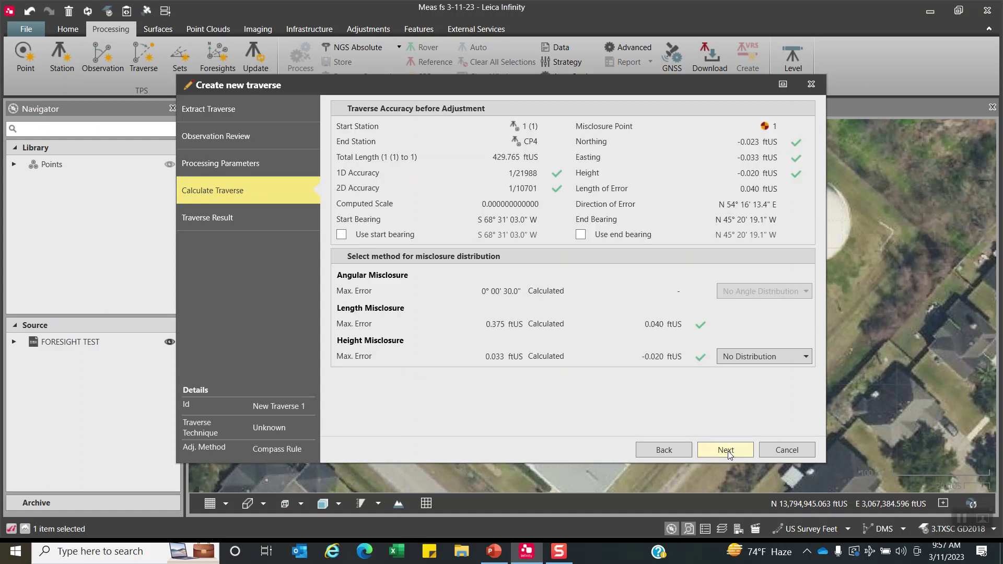
Distribute the height misclosure By Distance, review the adjusted coordinate differences, and finish the traverse.
{"action": "mouse_move", "coordinate": [529, 133]}
{"action": "left_click", "coordinate": [766, 359]}
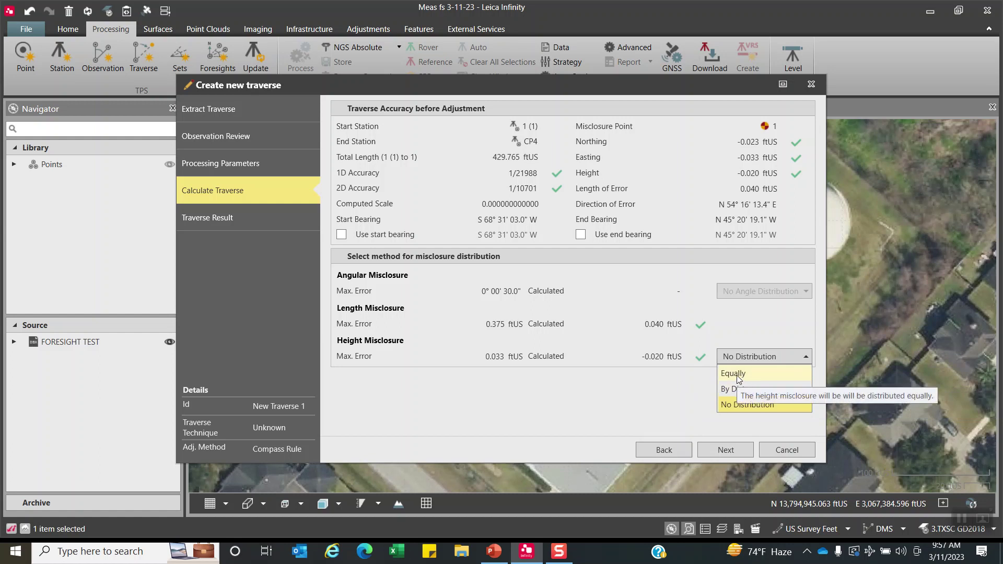
{"action": "left_click", "coordinate": [745, 389]}
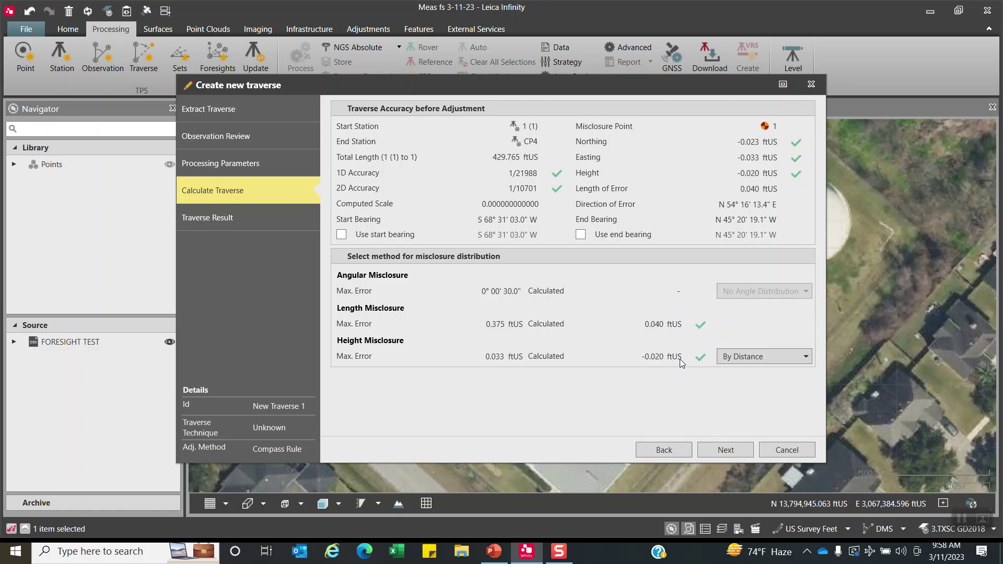
{"action": "left_click", "coordinate": [738, 451]}
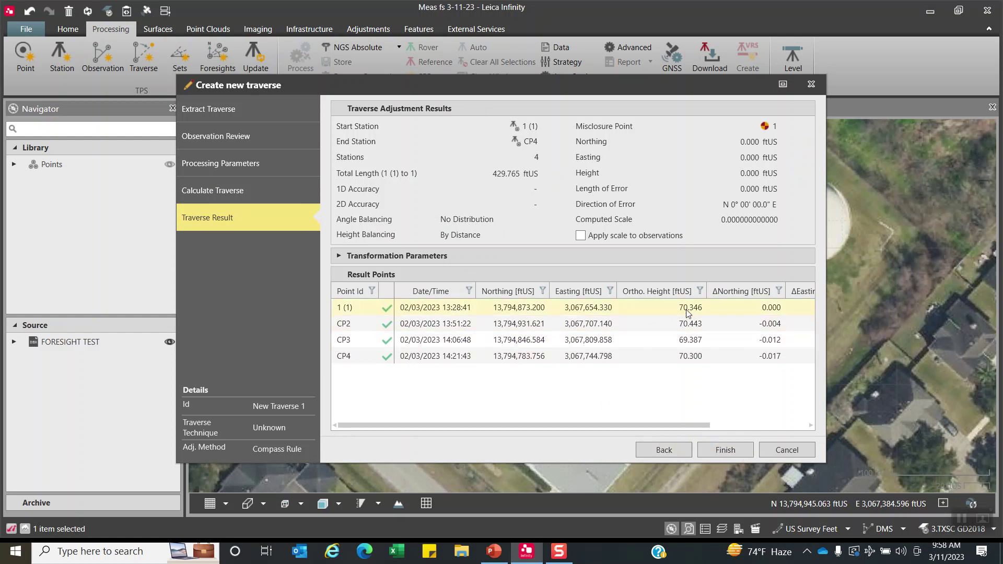
{"action": "left_click_drag", "start_coordinate": [656, 426], "coordinate": [764, 428]}
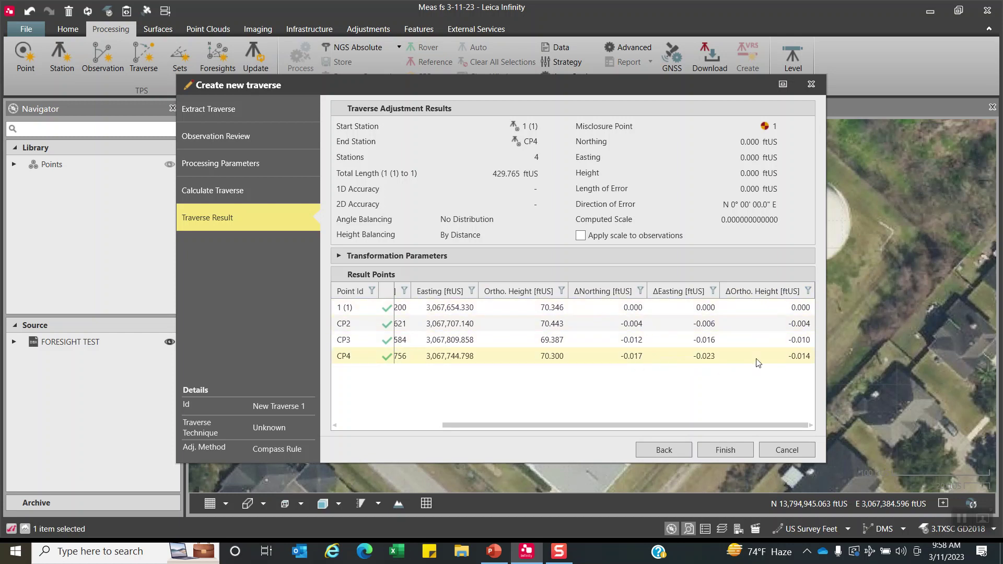
{"action": "left_click", "coordinate": [736, 450]}
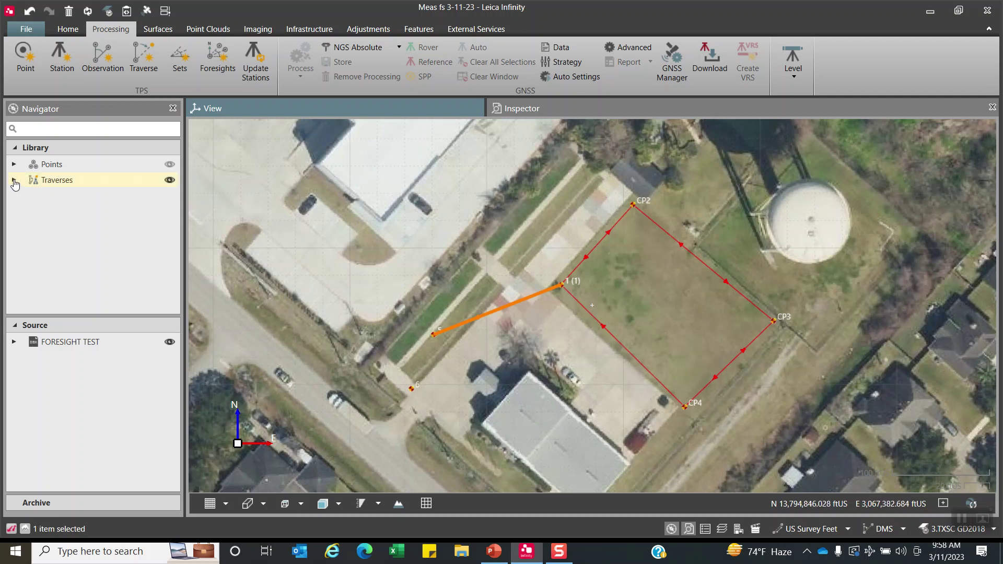
Review the adjusted traverse points in the project's points list, selecting CP2.
{"action": "left_click", "coordinate": [520, 110]}
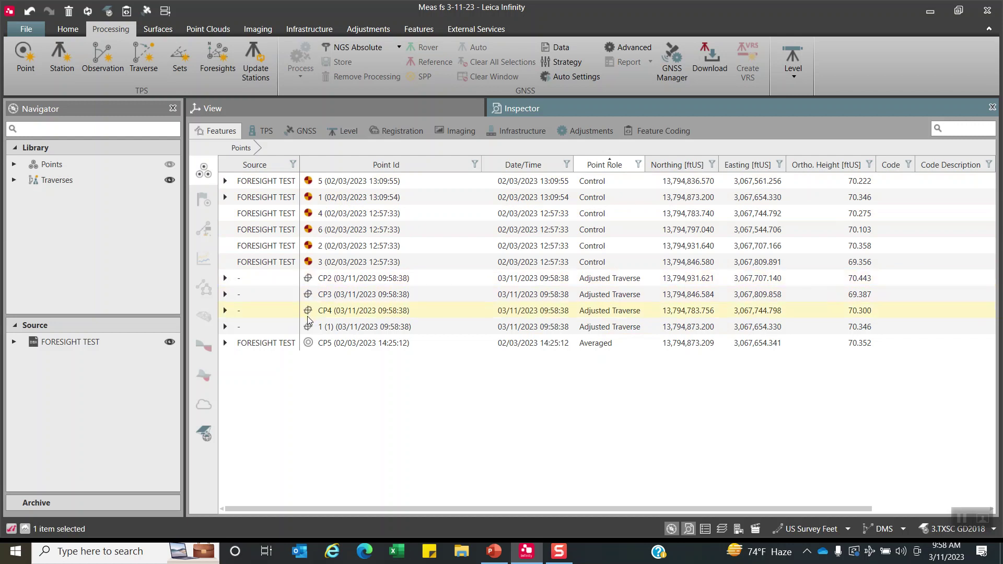
{"action": "left_click", "coordinate": [352, 281]}
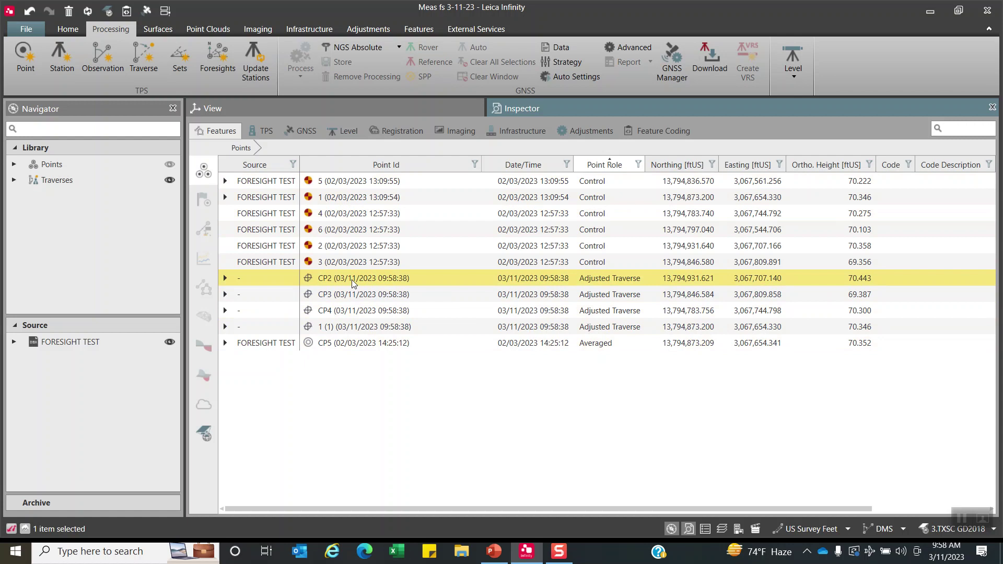
Export the adjusted traverse points CP2, CP3, CP4 and 1 (1) as a CSV file named adjusted points Cravens in Exported Data.
{"action": "left_click", "coordinate": [364, 330], "text": "shift"}
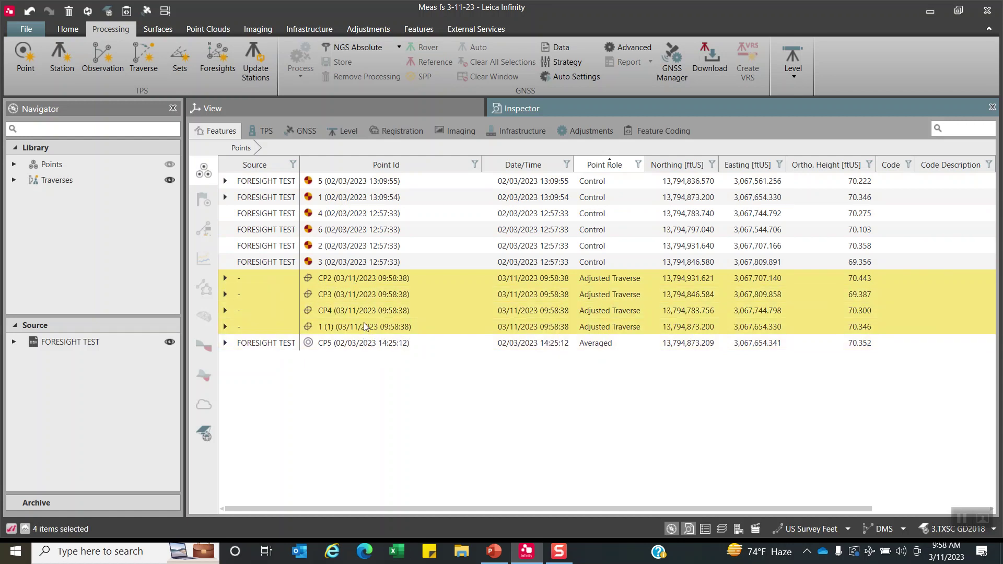
{"action": "right_click", "coordinate": [364, 327]}
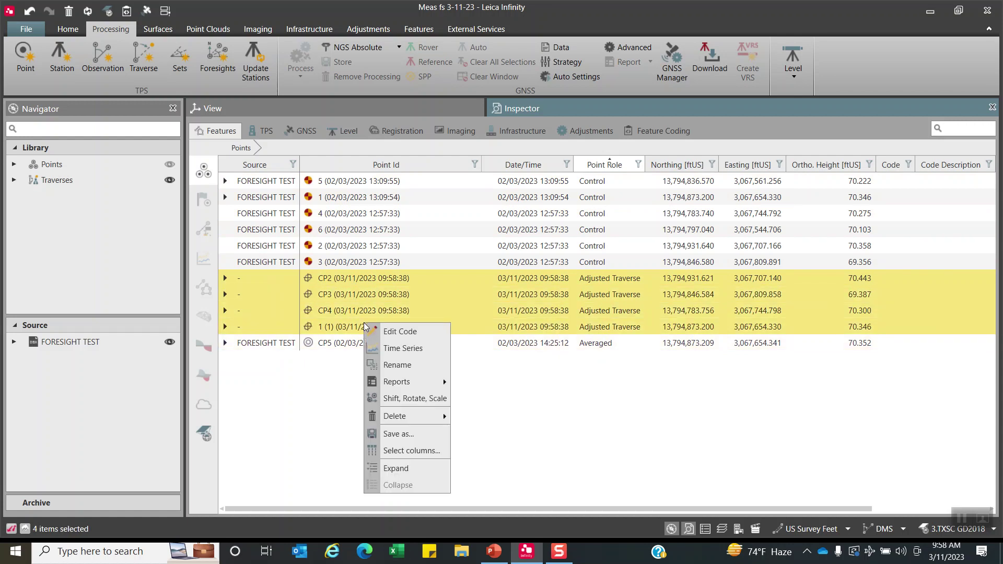
{"action": "left_click", "coordinate": [410, 433]}
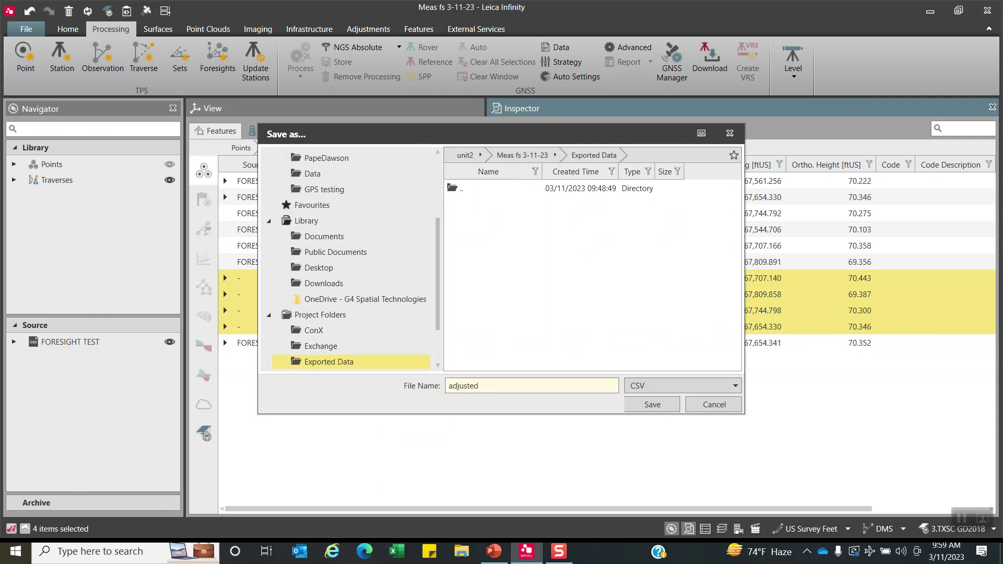
{"action": "type", "text": "adjusted points Cravens"}
{"action": "key", "text": "Return"}
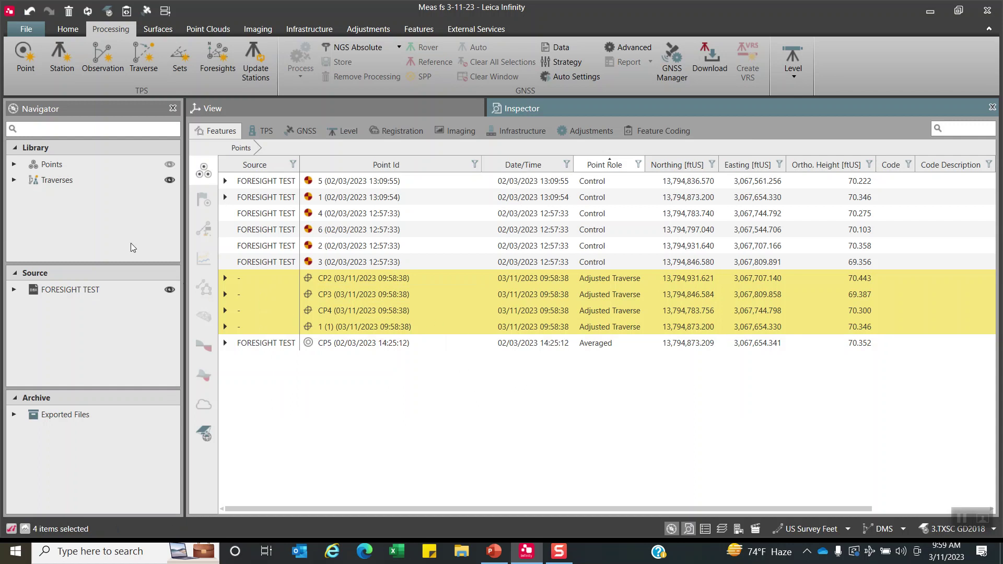
Generate the Traverse Report for New Traverse 1.
{"action": "left_click", "coordinate": [14, 180]}
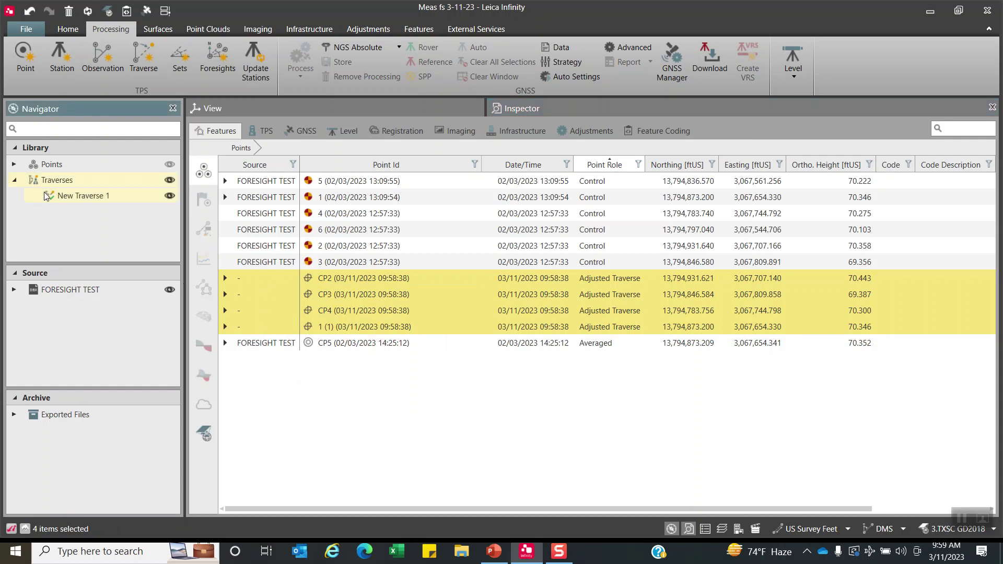
{"action": "left_click", "coordinate": [59, 200]}
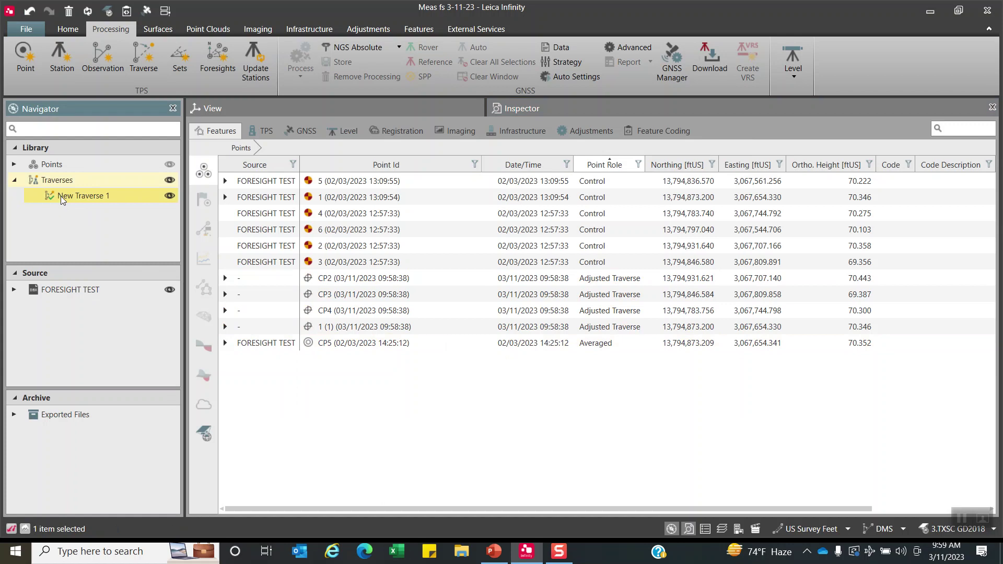
{"action": "right_click", "coordinate": [61, 196]}
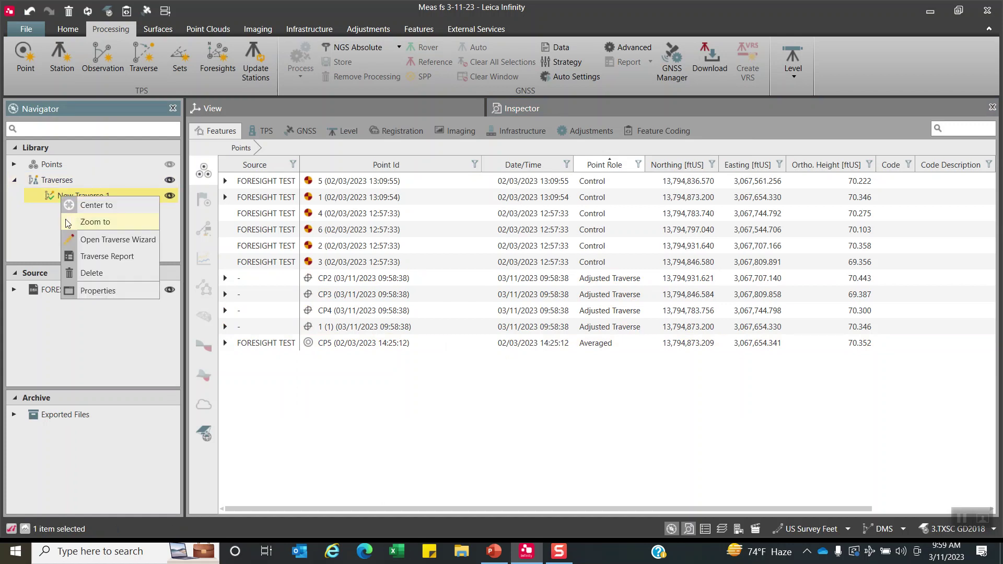
{"action": "left_click", "coordinate": [37, 225]}
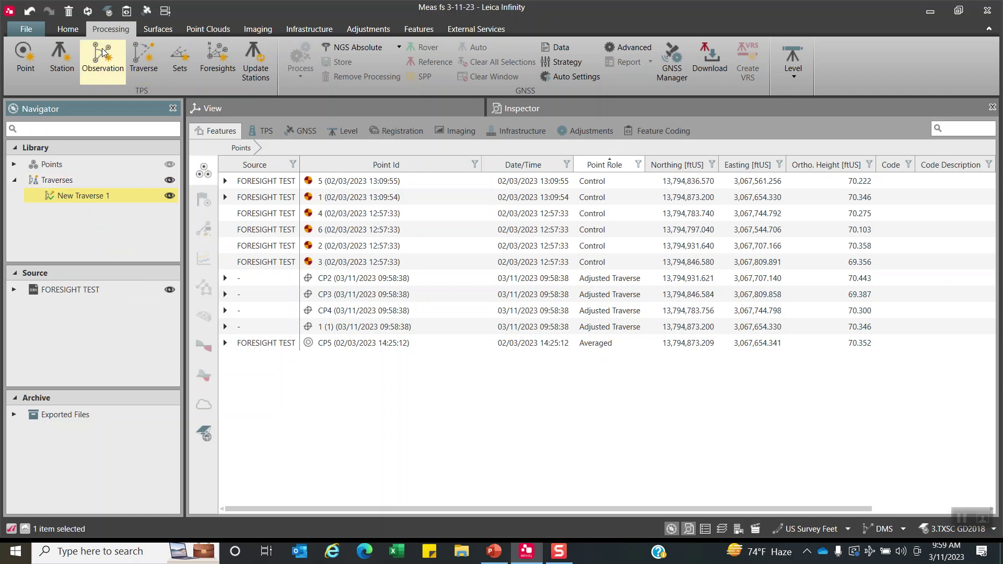
{"action": "left_click", "coordinate": [66, 31]}
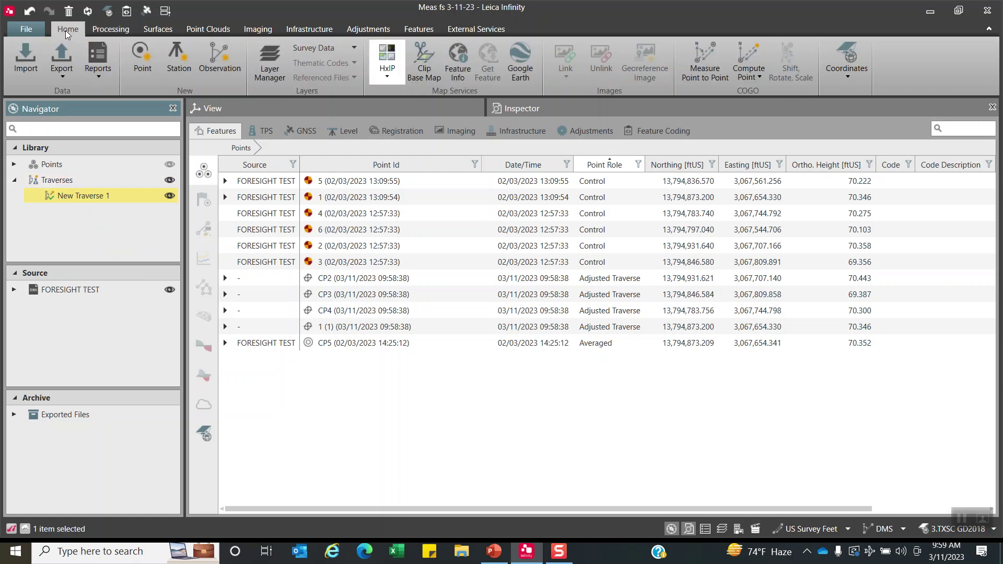
{"action": "left_click", "coordinate": [98, 73]}
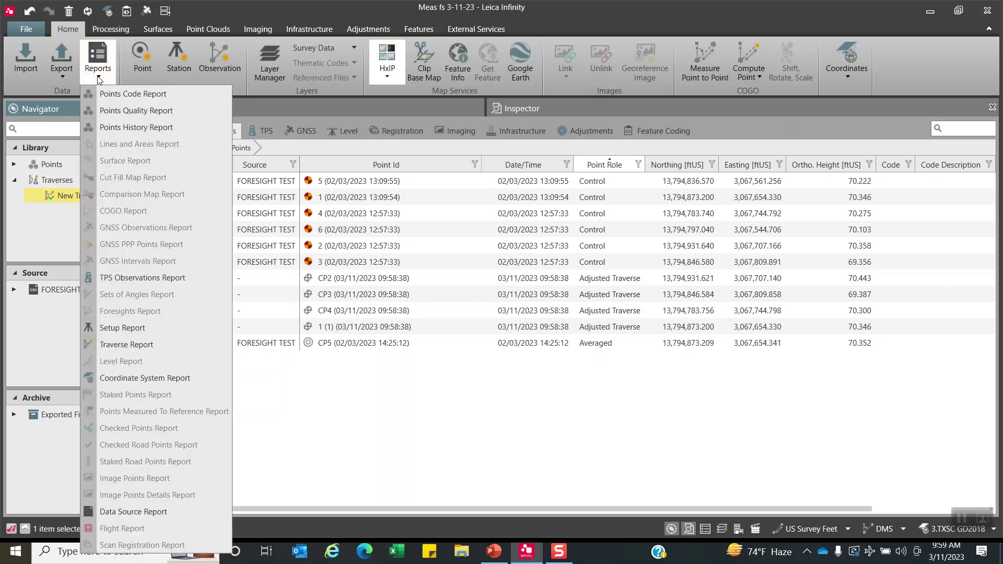
{"action": "left_click", "coordinate": [136, 348]}
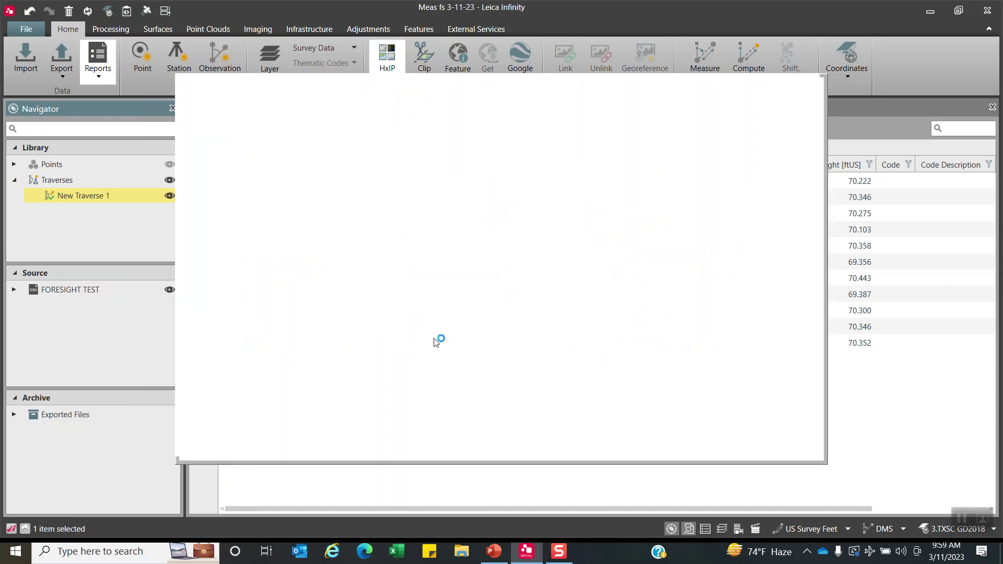
Examine the report's traverse details, processing parameters, and computed accuracy and misclosures before adjustment.
{"action": "scroll", "coordinate": [652, 290], "scroll_direction": "down", "scroll_amount": 3}
{"action": "scroll", "coordinate": [650, 286], "scroll_direction": "down", "scroll_amount": 7}
{"action": "scroll", "coordinate": [649, 286], "scroll_direction": "up", "scroll_amount": 4}
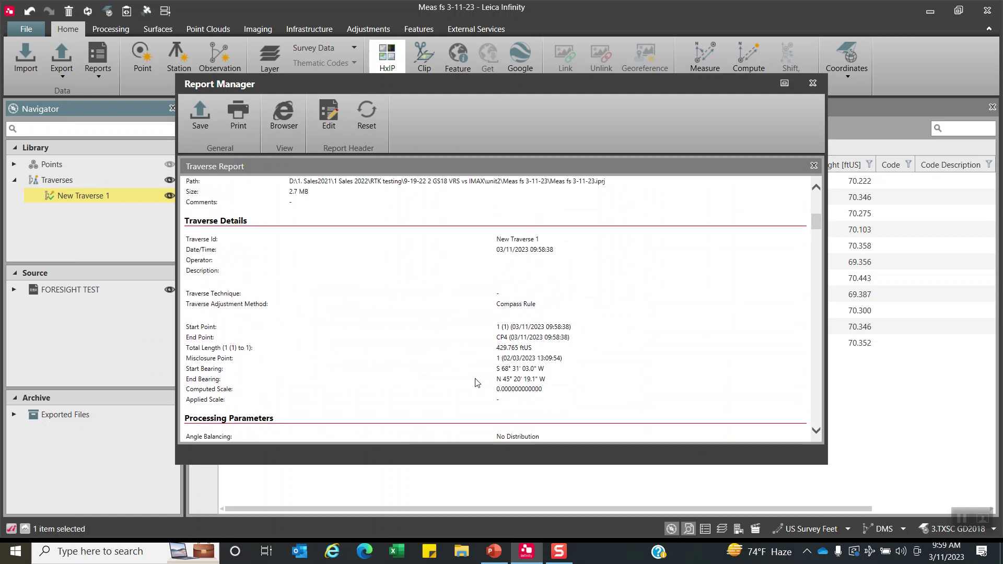
{"action": "scroll", "coordinate": [534, 362], "scroll_direction": "down", "scroll_amount": 2}
{"action": "scroll", "coordinate": [534, 361], "scroll_direction": "down", "scroll_amount": 2}
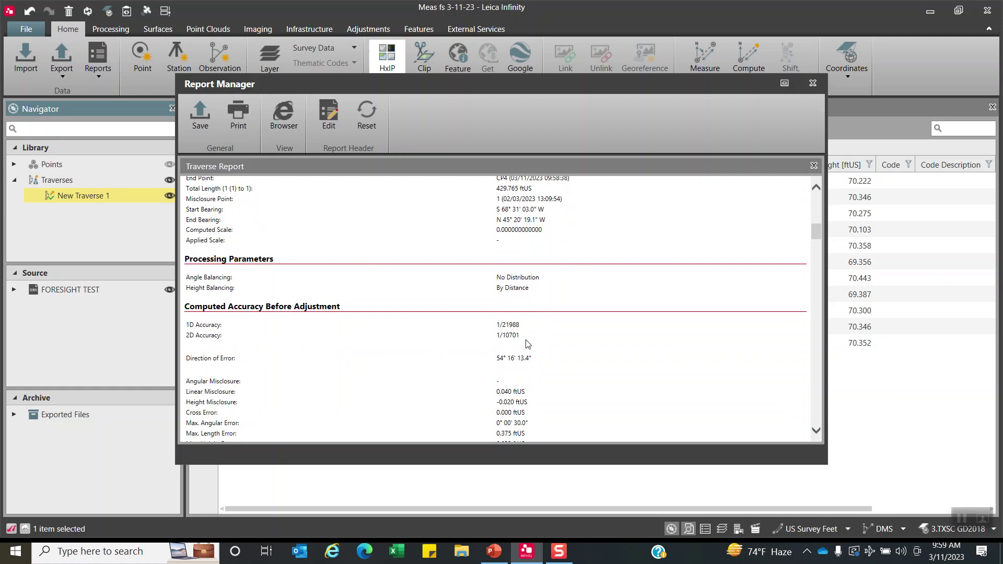
{"action": "scroll", "coordinate": [551, 359], "scroll_direction": "down", "scroll_amount": 1}
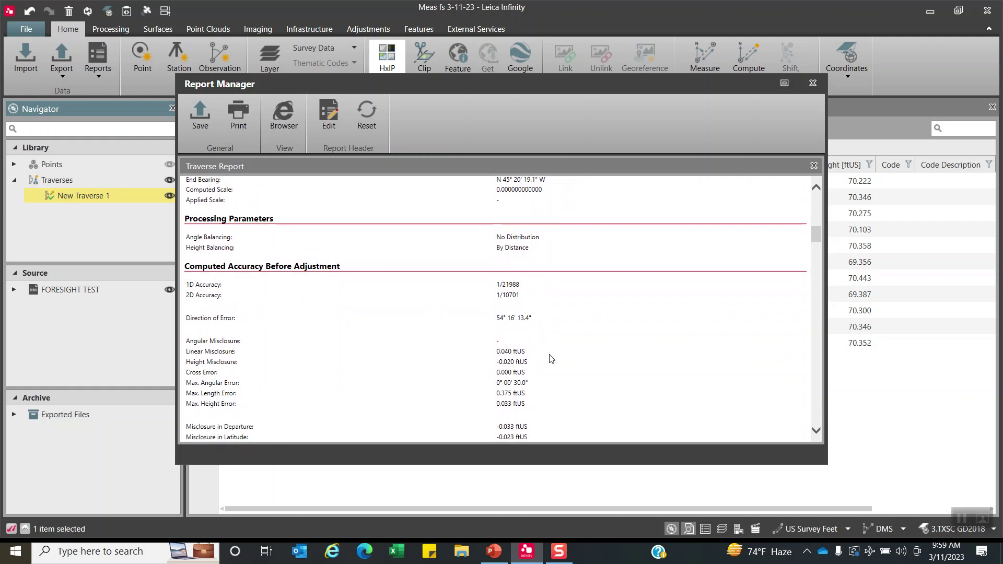
{"action": "scroll", "coordinate": [551, 359], "scroll_direction": "down", "scroll_amount": 2}
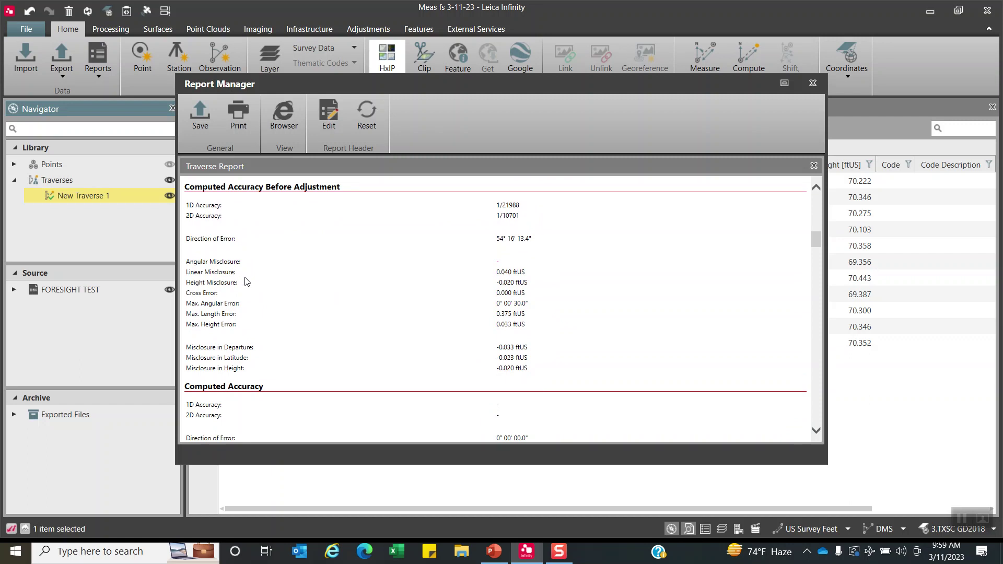
{"action": "scroll", "coordinate": [465, 338], "scroll_direction": "down", "scroll_amount": 1}
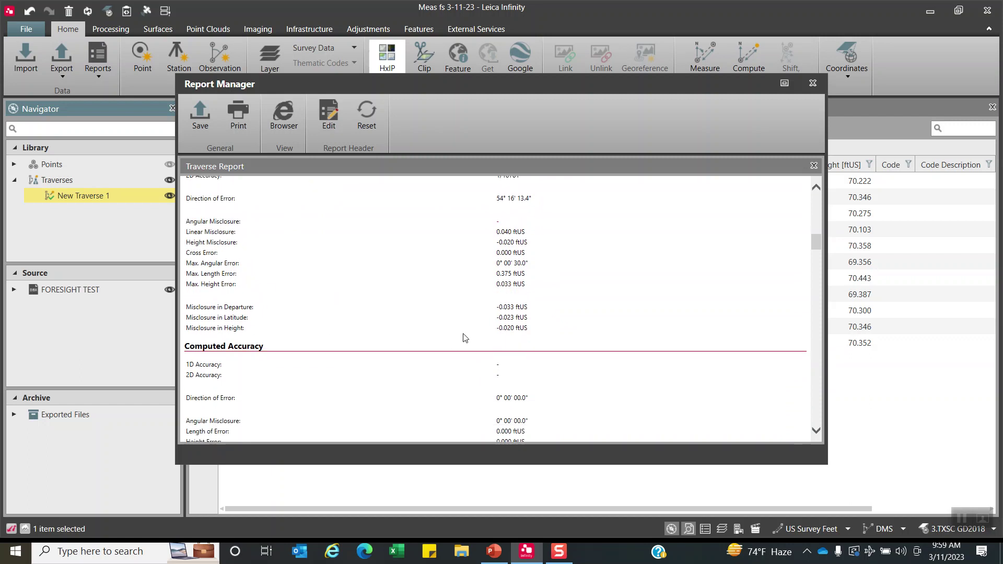
Examine the report's station coordinates and differences, reduced observations, and each setup's backsight, foresight and residual tables.
{"action": "scroll", "coordinate": [465, 337], "scroll_direction": "down", "scroll_amount": 1}
{"action": "scroll", "coordinate": [513, 288], "scroll_direction": "down", "scroll_amount": 5}
{"action": "scroll", "coordinate": [513, 286], "scroll_direction": "down", "scroll_amount": 3}
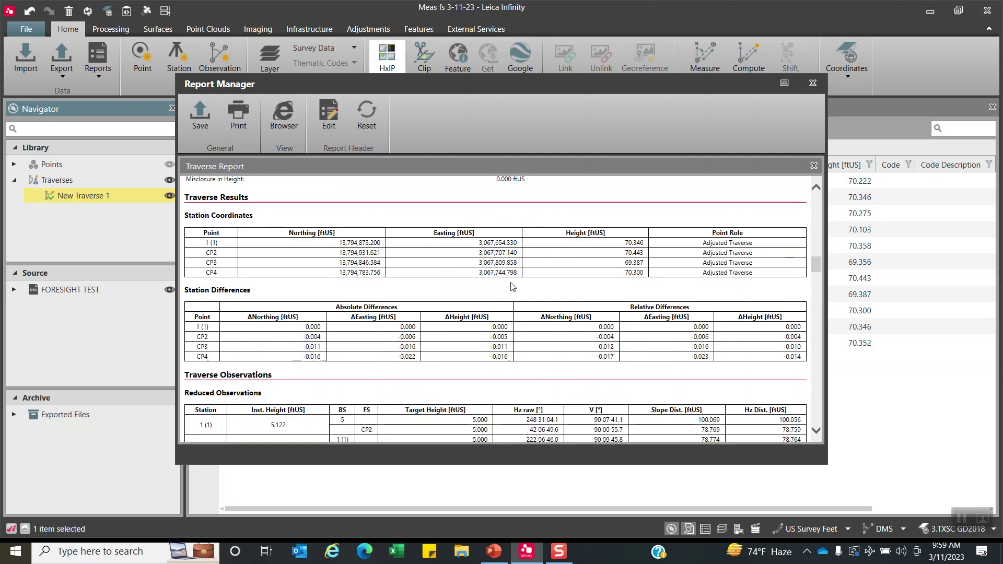
{"action": "scroll", "coordinate": [512, 287], "scroll_direction": "down", "scroll_amount": 2}
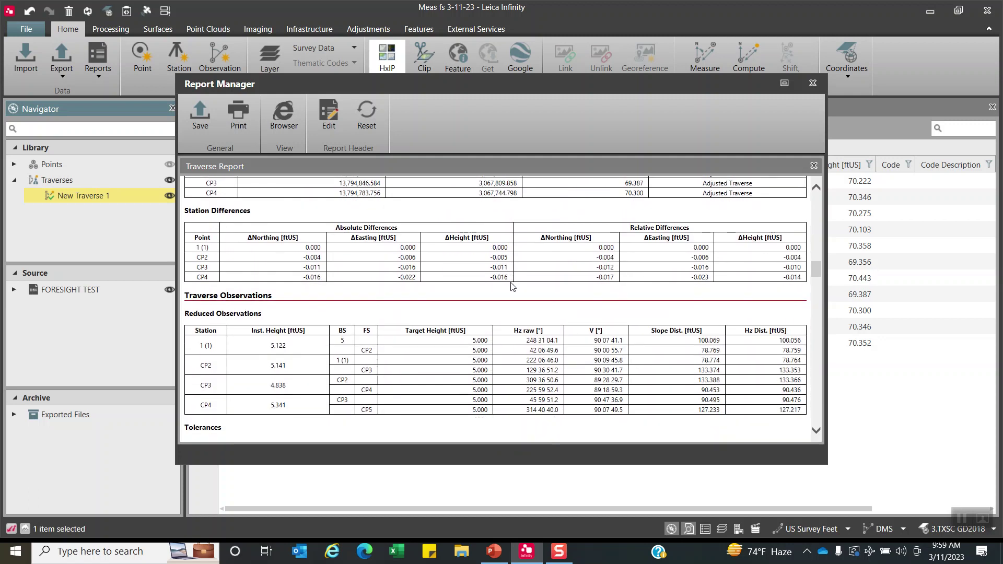
{"action": "scroll", "coordinate": [511, 287], "scroll_direction": "down", "scroll_amount": 1}
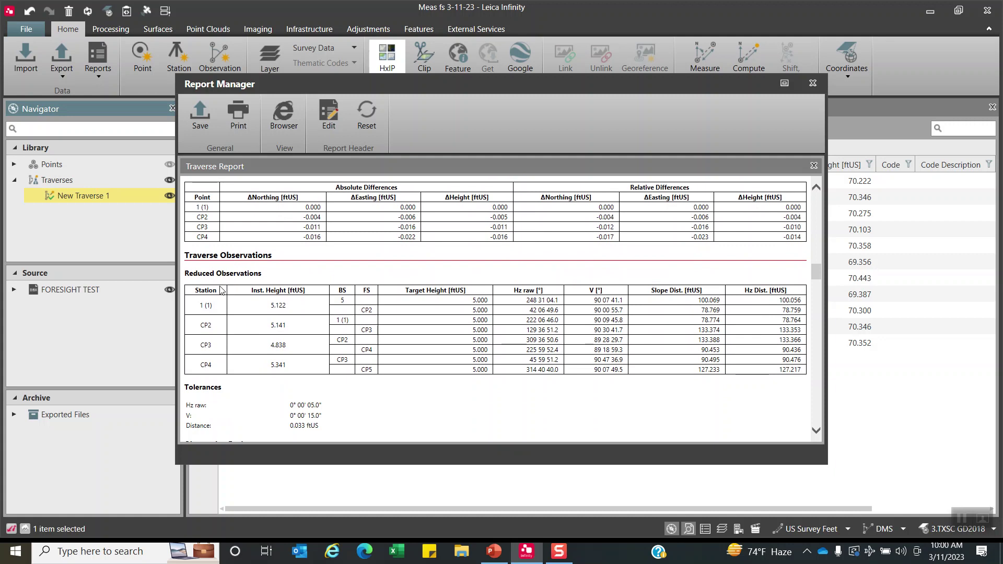
{"action": "scroll", "coordinate": [547, 353], "scroll_direction": "down", "scroll_amount": 3}
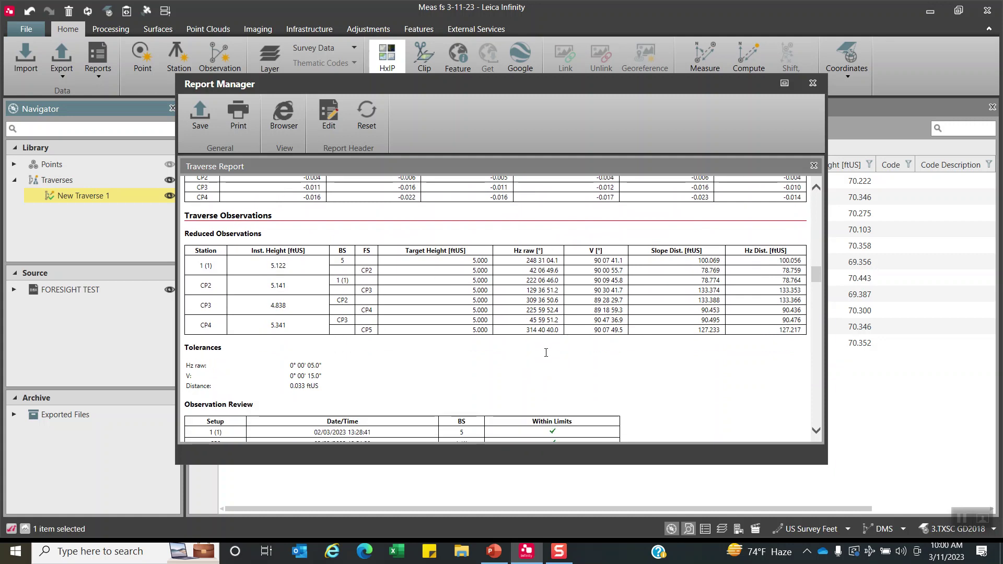
{"action": "scroll", "coordinate": [546, 352], "scroll_direction": "down", "scroll_amount": 8}
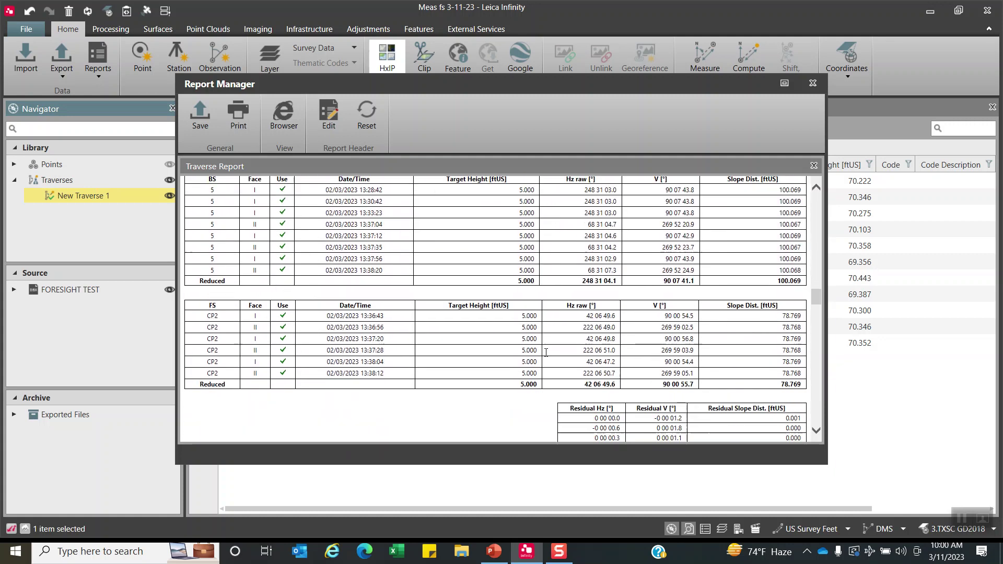
{"action": "scroll", "coordinate": [546, 353], "scroll_direction": "up", "scroll_amount": 2}
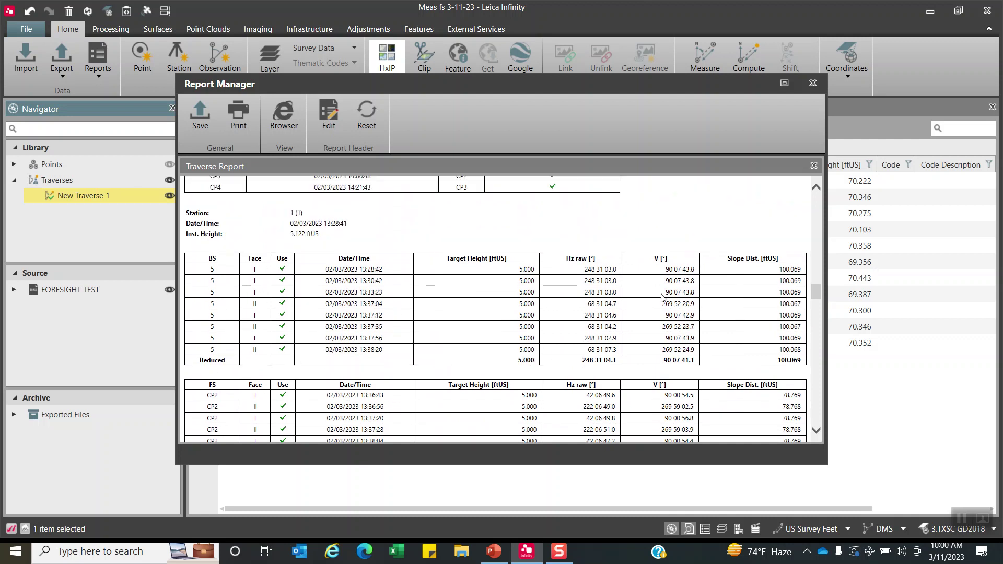
{"action": "scroll", "coordinate": [697, 342], "scroll_direction": "down", "scroll_amount": 5}
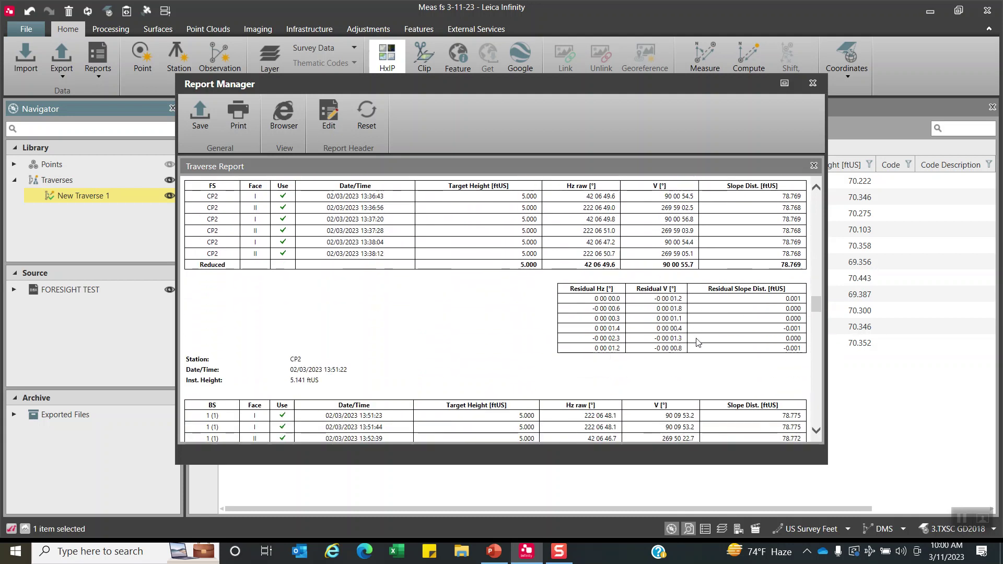
{"action": "scroll", "coordinate": [697, 342], "scroll_direction": "down", "scroll_amount": 1}
{"action": "scroll", "coordinate": [698, 342], "scroll_direction": "down", "scroll_amount": 6}
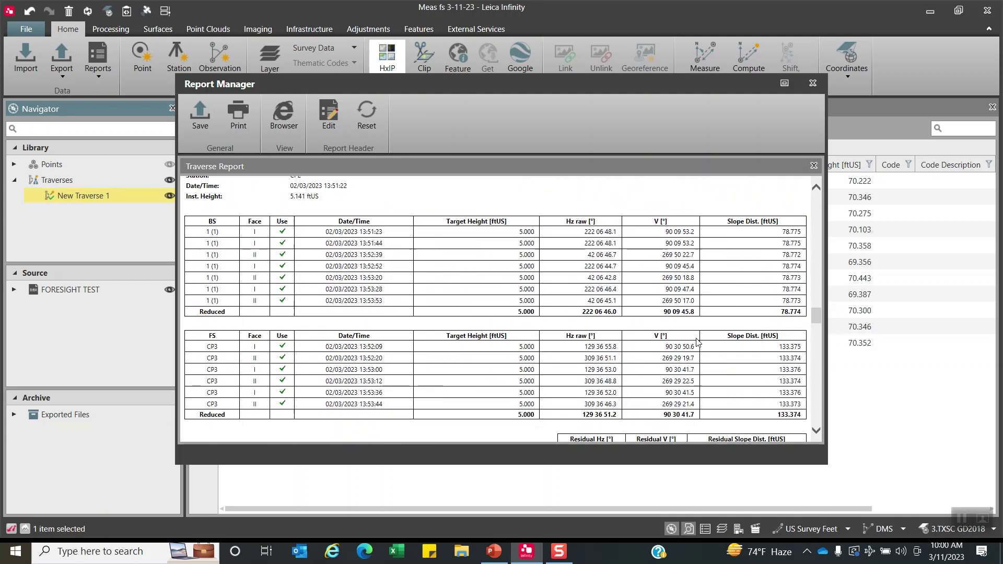
{"action": "scroll", "coordinate": [697, 343], "scroll_direction": "down", "scroll_amount": 12}
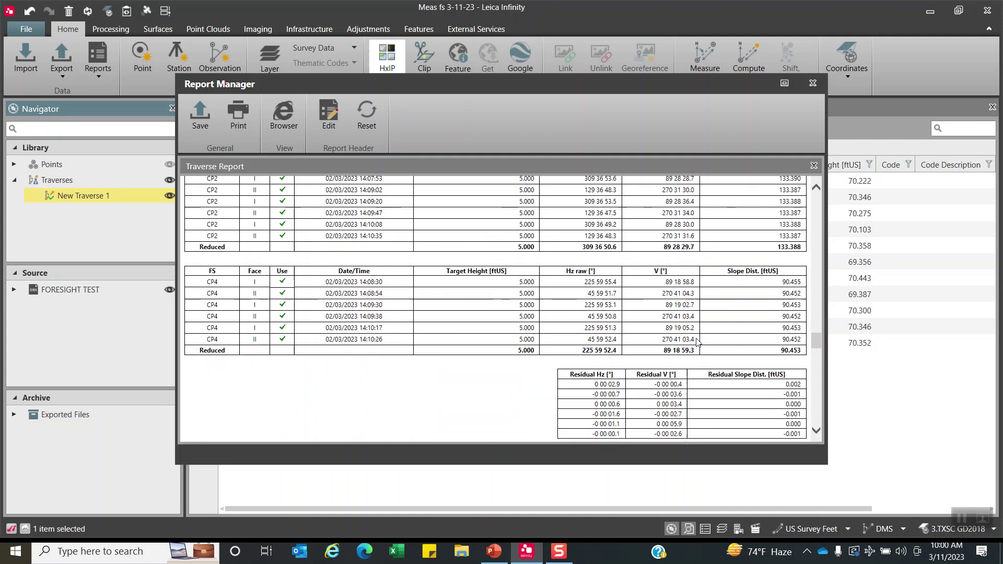
{"action": "scroll", "coordinate": [697, 343], "scroll_direction": "down", "scroll_amount": 6}
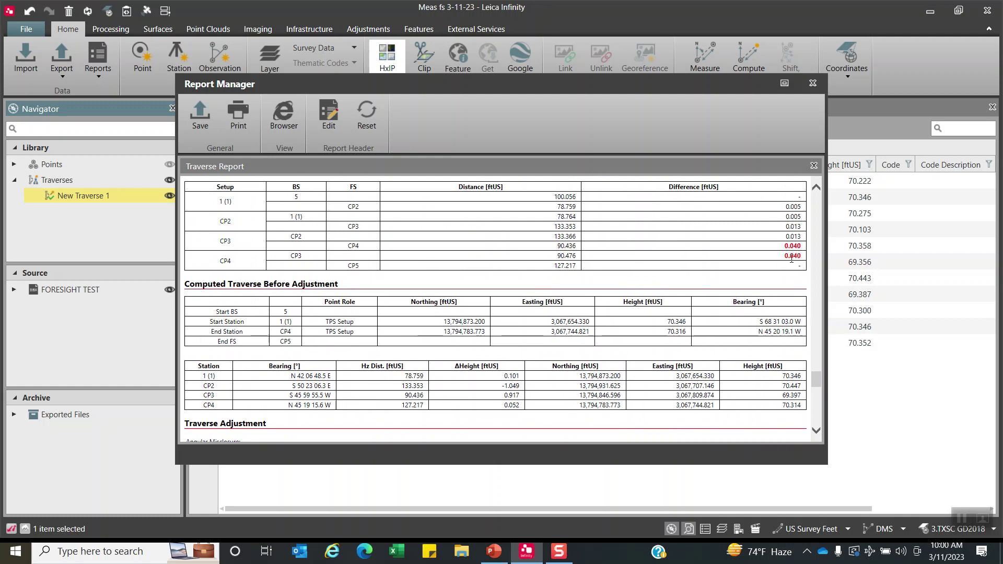
Examine the report's traverse adjustment, including angle balancing and the length and height misclosures, and close the report.
{"action": "scroll", "coordinate": [734, 299], "scroll_direction": "down", "scroll_amount": 6}
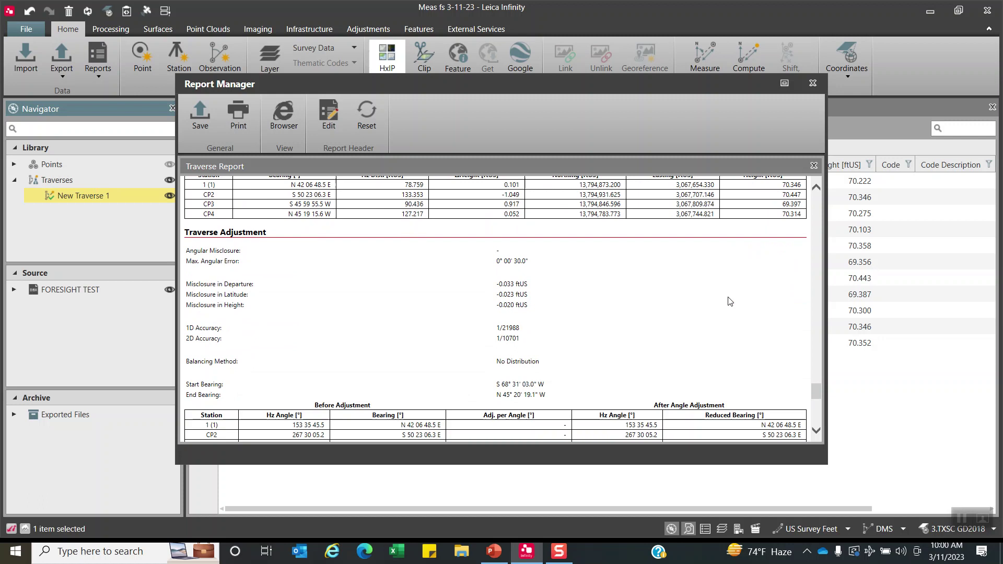
{"action": "scroll", "coordinate": [730, 302], "scroll_direction": "down", "scroll_amount": 5}
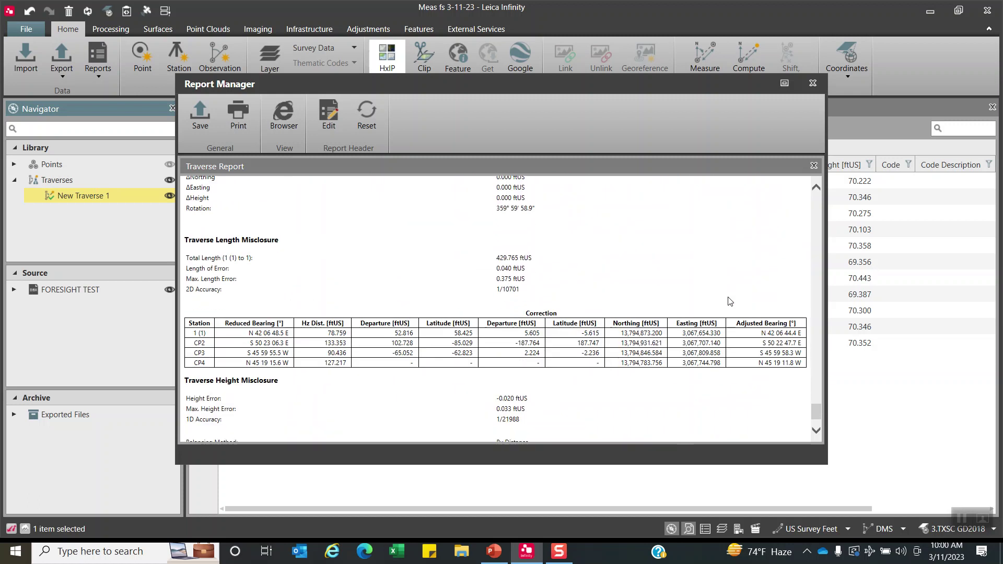
{"action": "scroll", "coordinate": [730, 302], "scroll_direction": "down", "scroll_amount": 3}
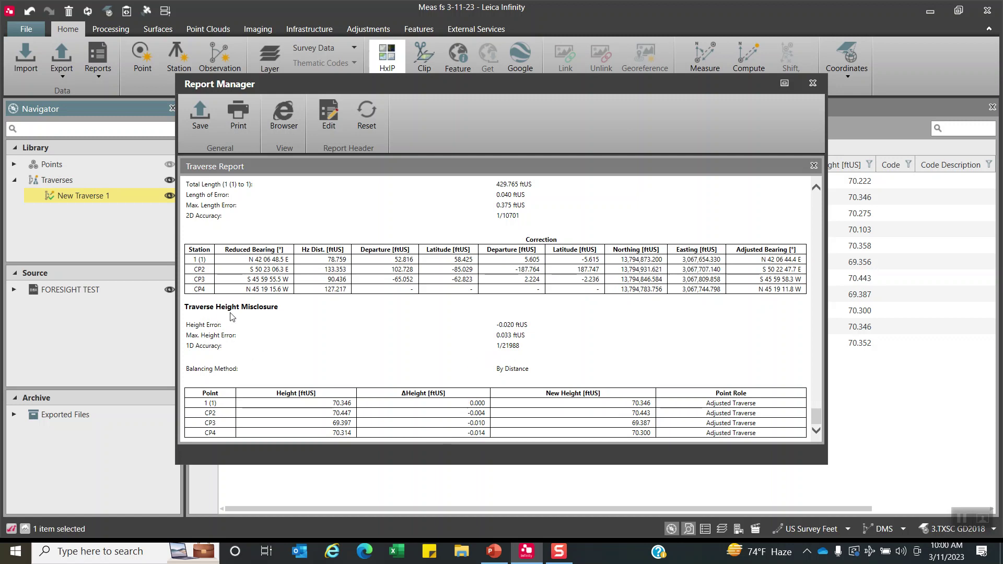
{"action": "scroll", "coordinate": [519, 337], "scroll_direction": "up", "scroll_amount": 3}
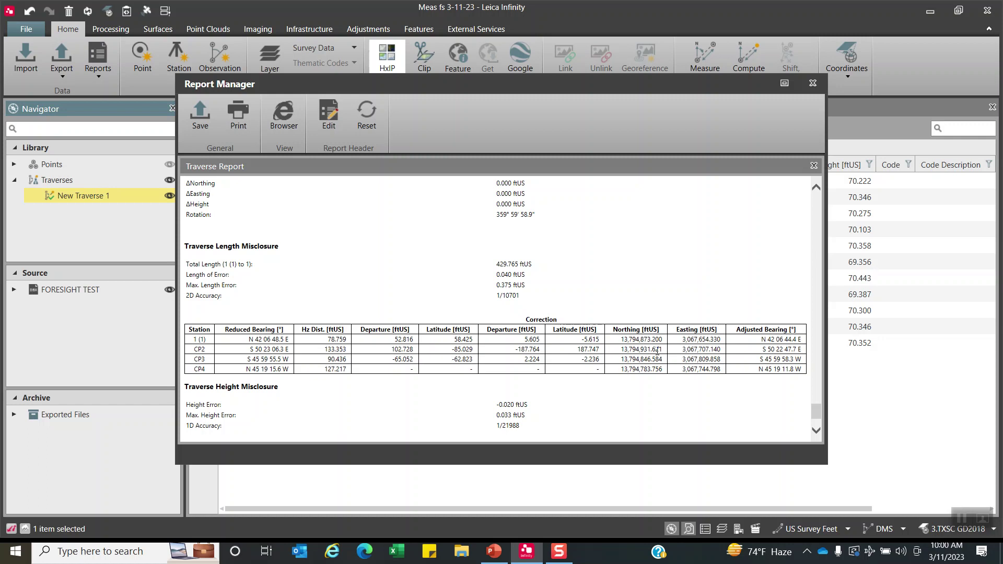
{"action": "scroll", "coordinate": [657, 352], "scroll_direction": "up", "scroll_amount": 5}
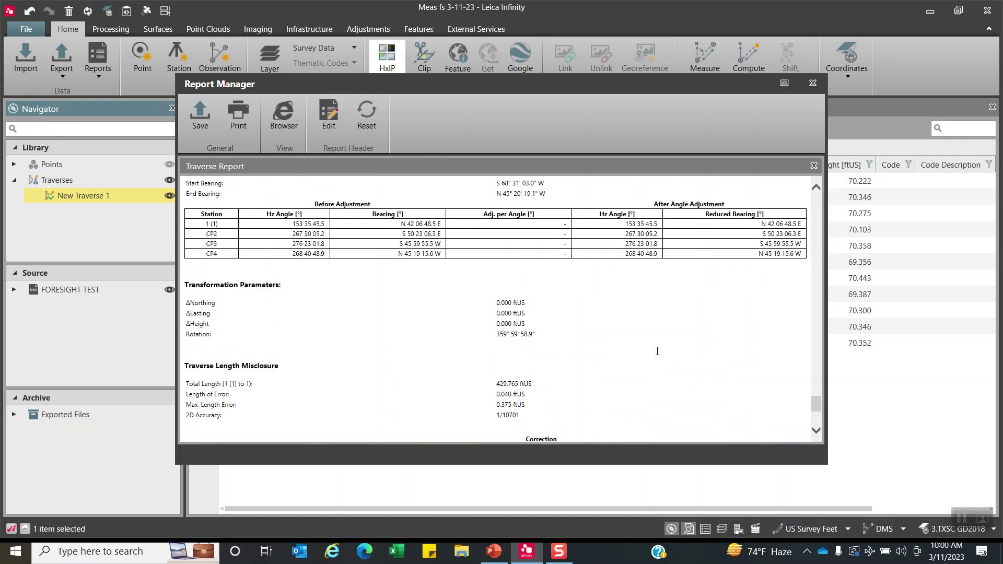
{"action": "scroll", "coordinate": [657, 351], "scroll_direction": "up", "scroll_amount": 3}
{"action": "scroll", "coordinate": [657, 352], "scroll_direction": "down", "scroll_amount": 2}
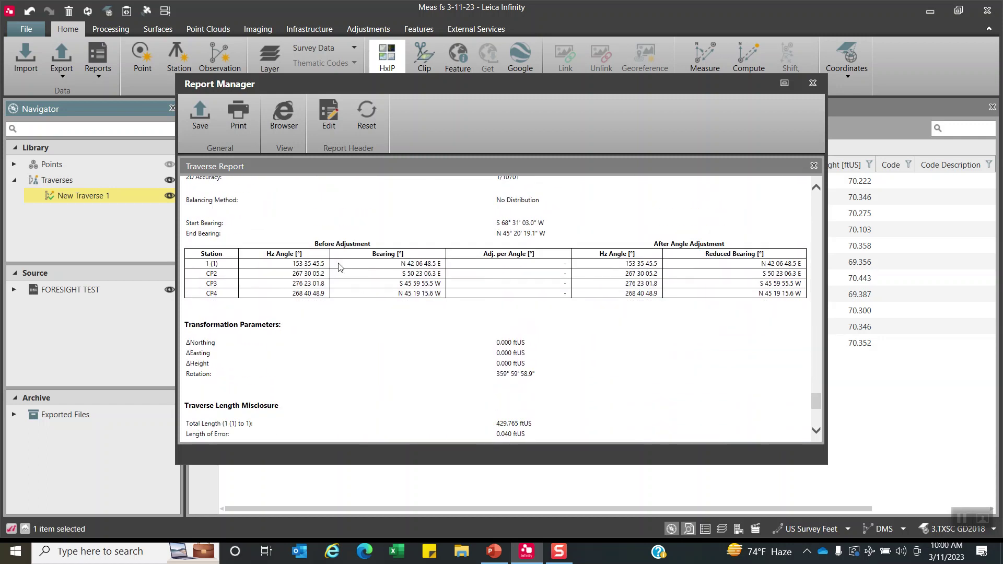
{"action": "left_click", "coordinate": [814, 83]}
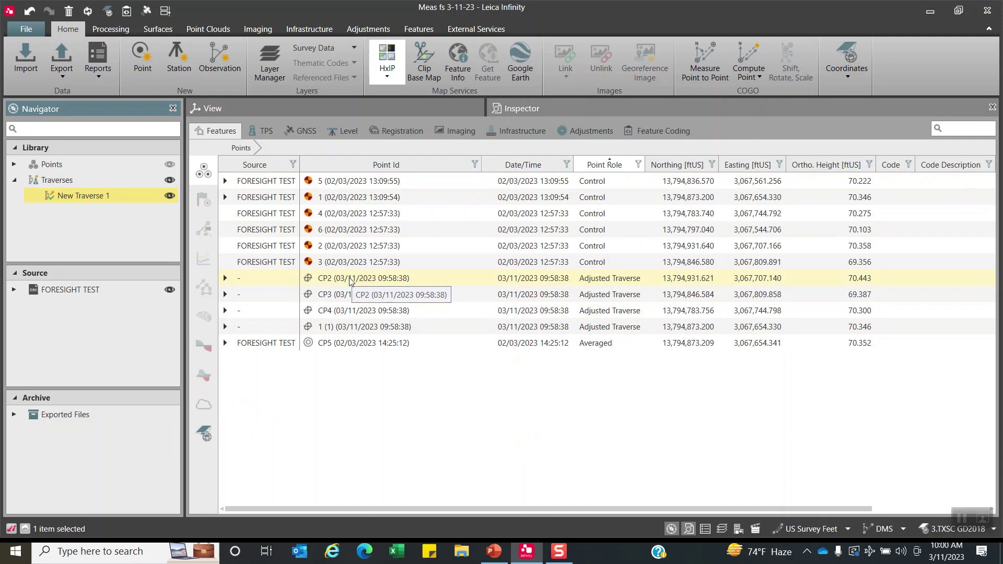
Locate the archived export adjusted points Cravens.csv in its folder and open it in Excel.
{"action": "left_click", "coordinate": [15, 415]}
{"action": "left_click", "coordinate": [57, 430]}
{"action": "right_click", "coordinate": [59, 432]}
{"action": "left_click", "coordinate": [73, 437]}
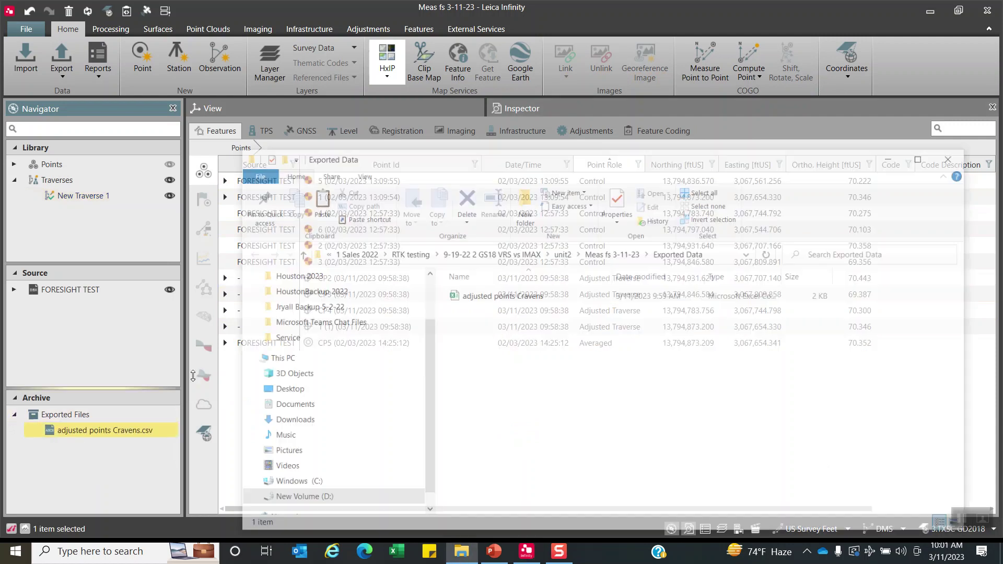
{"action": "double_click", "coordinate": [465, 297]}
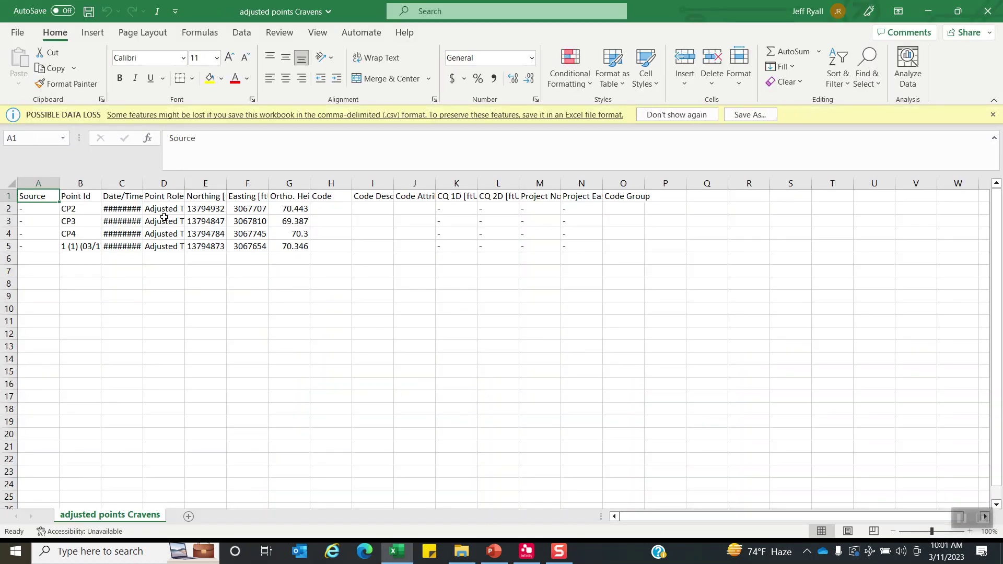
Widen the Northing, Easting and Ortho. Height columns, then close the workbook, saving it over the existing adjusted points Cravens CSV file.
{"action": "left_click_drag", "start_coordinate": [227, 184], "coordinate": [354, 183]}
{"action": "left_click", "coordinate": [987, 13]}
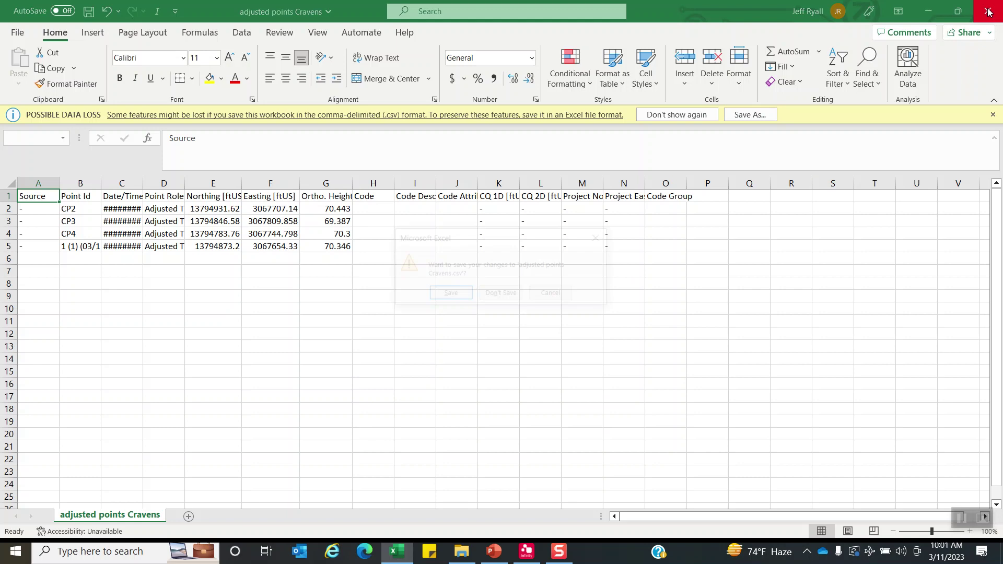
{"action": "left_click", "coordinate": [449, 294]}
{"action": "left_click", "coordinate": [391, 295]}
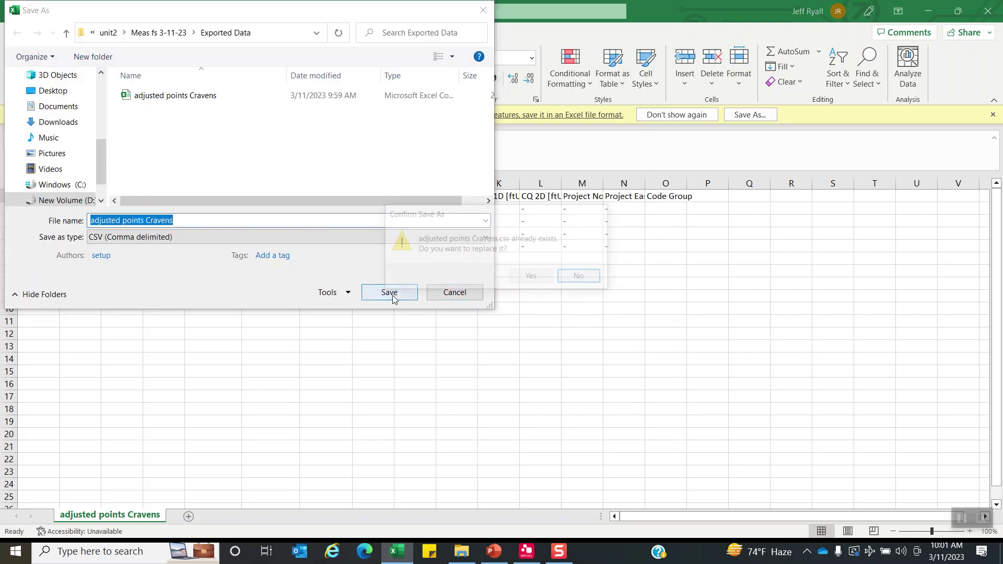
{"action": "left_click", "coordinate": [529, 277]}
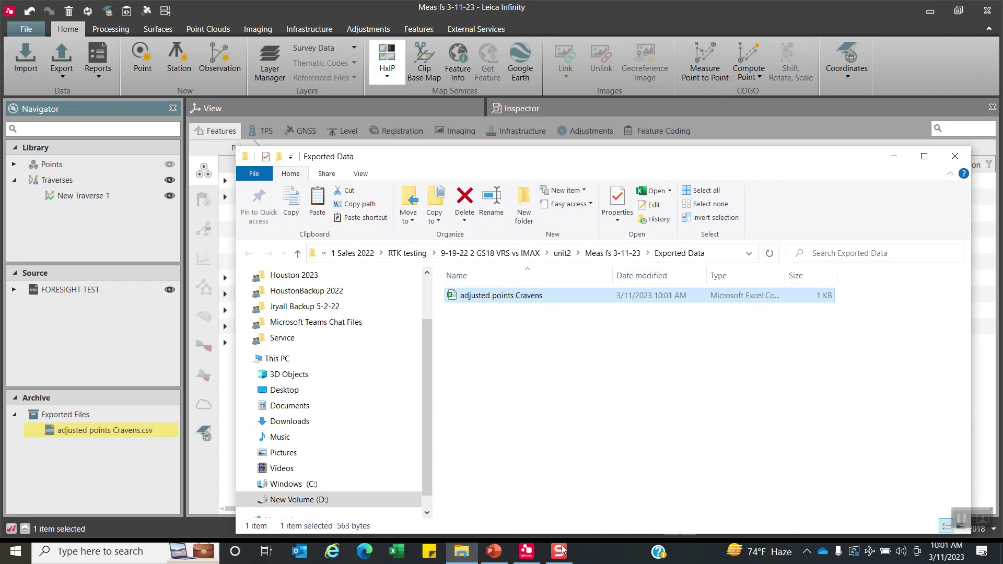
Switch to the INfinity FS 2-3 presentation in PowerPoint, start the slide show from the Point Roles slide and advance one slide.
{"action": "left_click", "coordinate": [494, 552]}
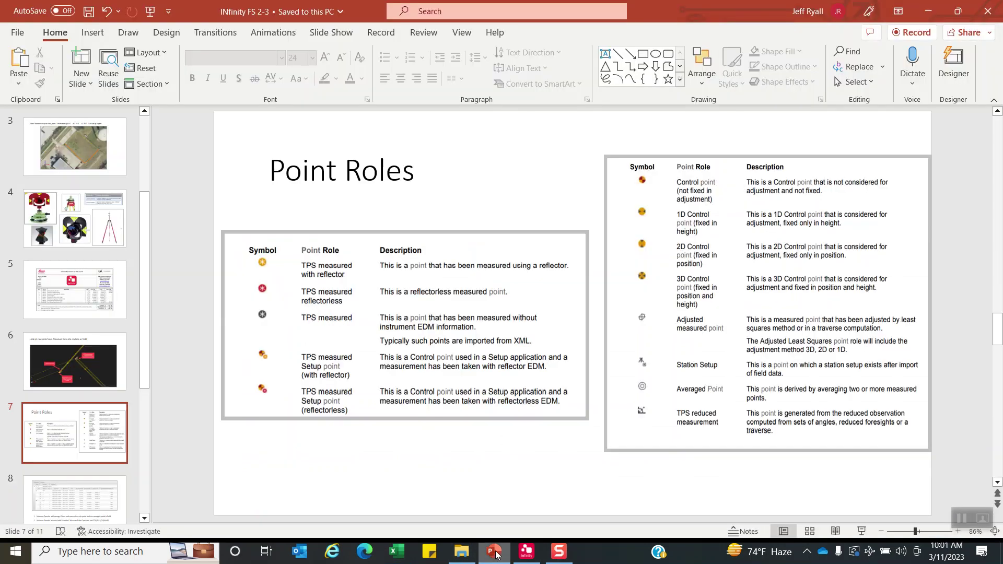
{"action": "left_click", "coordinate": [862, 531]}
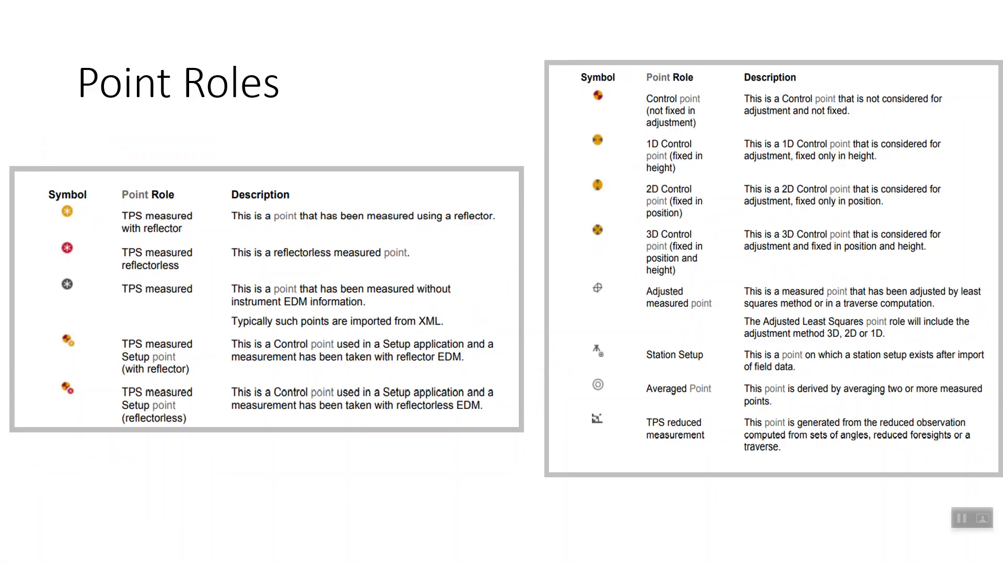
{"action": "left_click", "coordinate": [691, 316]}
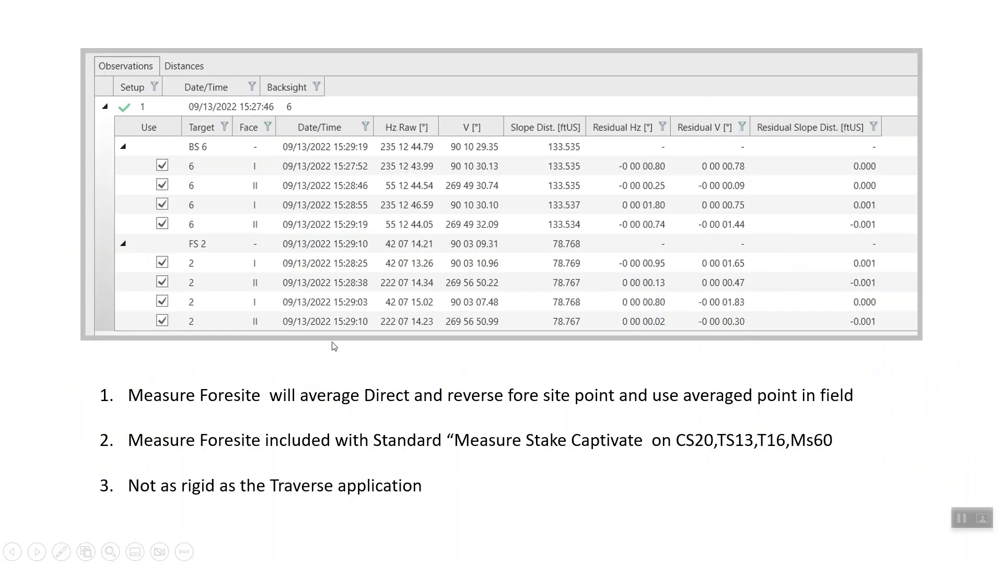